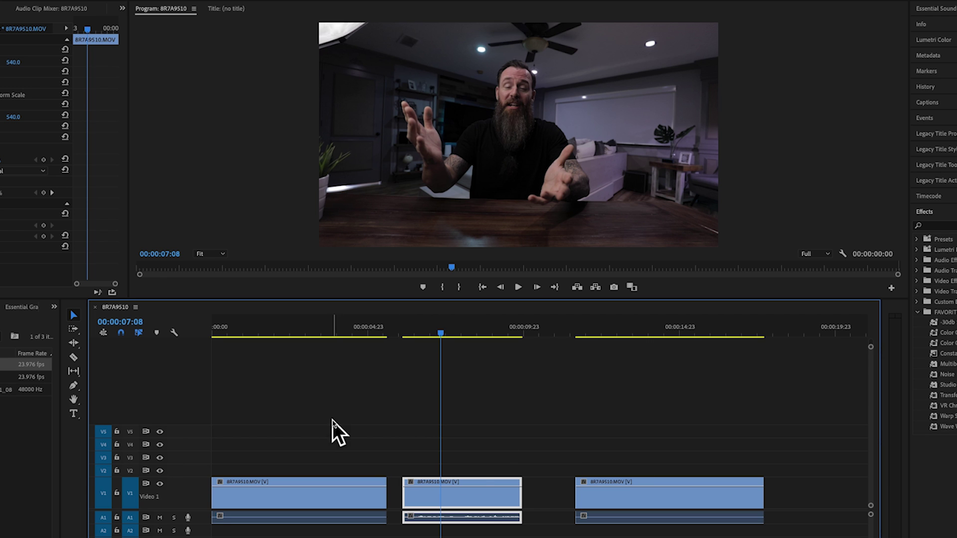
Step: Unlink all three clips from their audio and delete the audio
left_click_drag(440, 332, 639, 390)
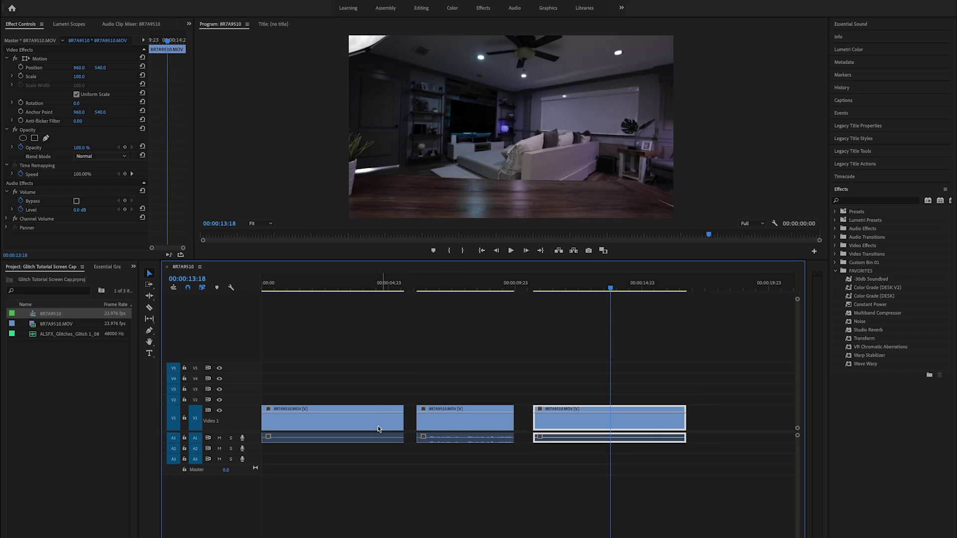
left_click_drag(388, 397, 585, 435)
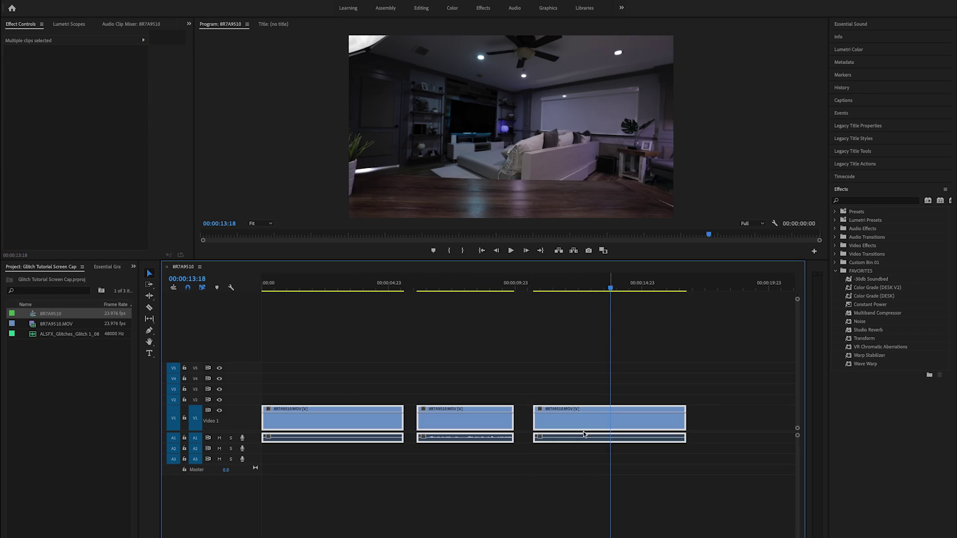
right_click(366, 428)
left_click(399, 413)
key("Delete")
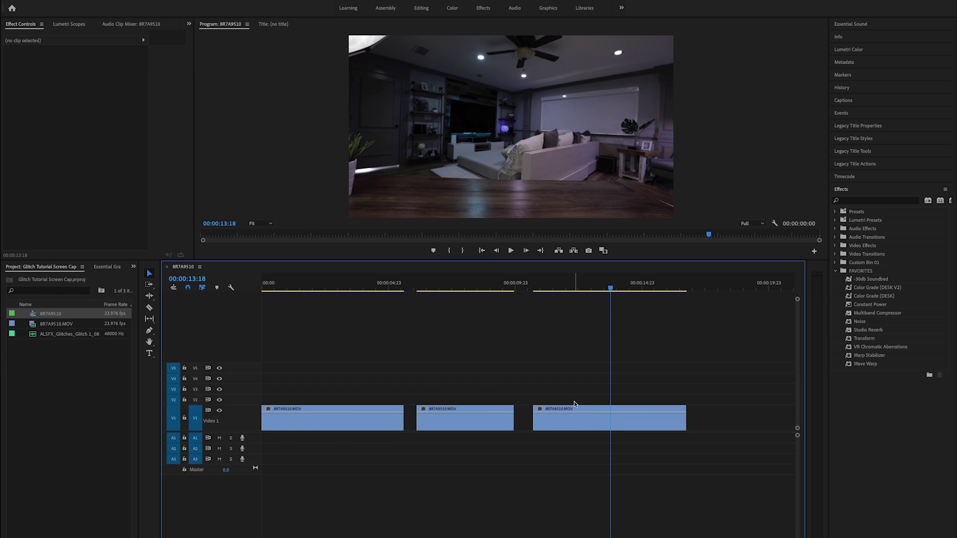
Step: Close the gap so the desk clip follows the couch clip at about 00:00:05:15, then replay the cut
left_click_drag(614, 284, 371, 324)
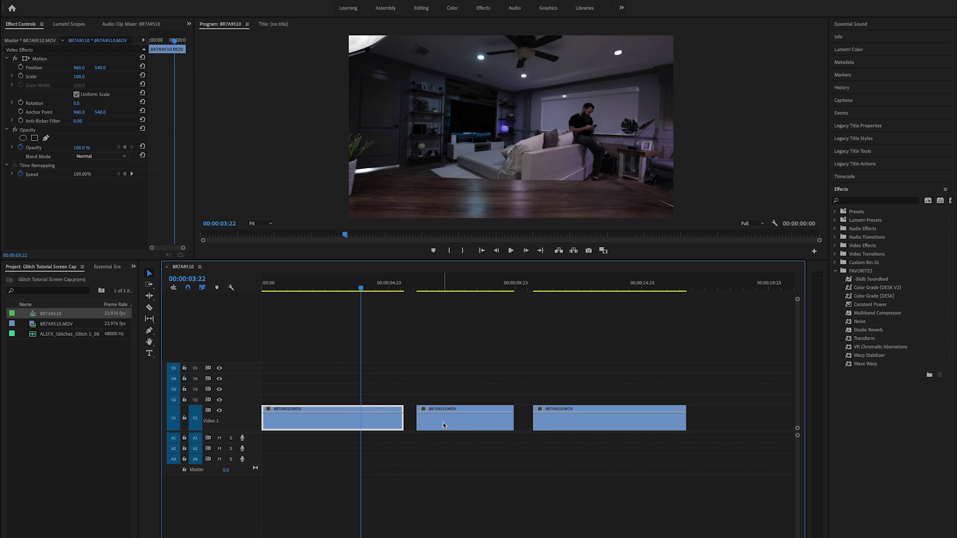
left_click_drag(444, 425, 430, 419)
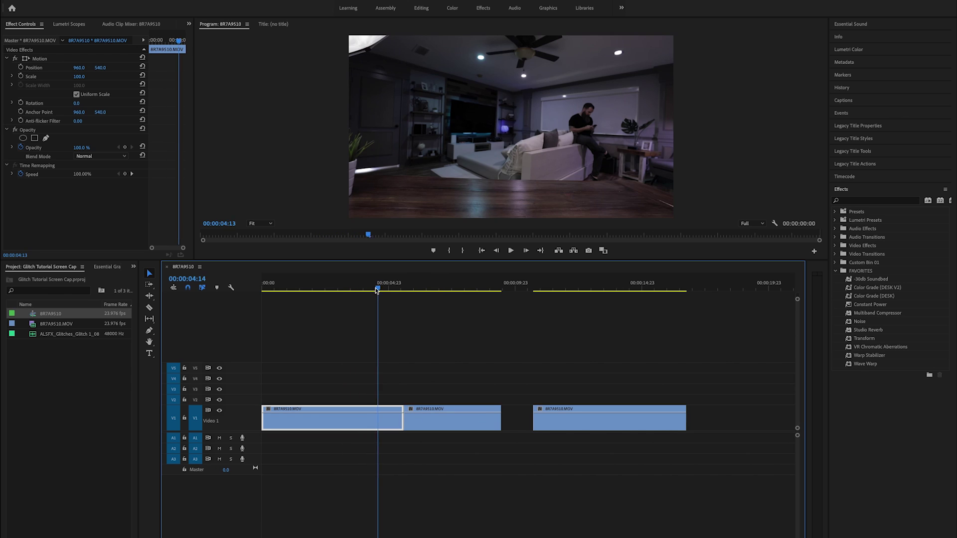
mouse_move(377, 290)
left_mouse_down()
mouse_move(425, 293)
mouse_move(395, 295)
left_mouse_up()
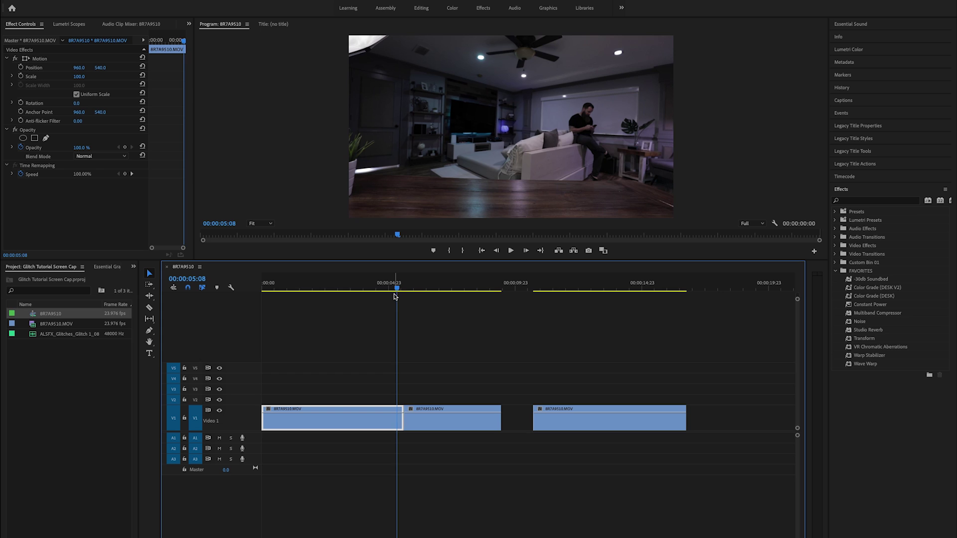
key("space")
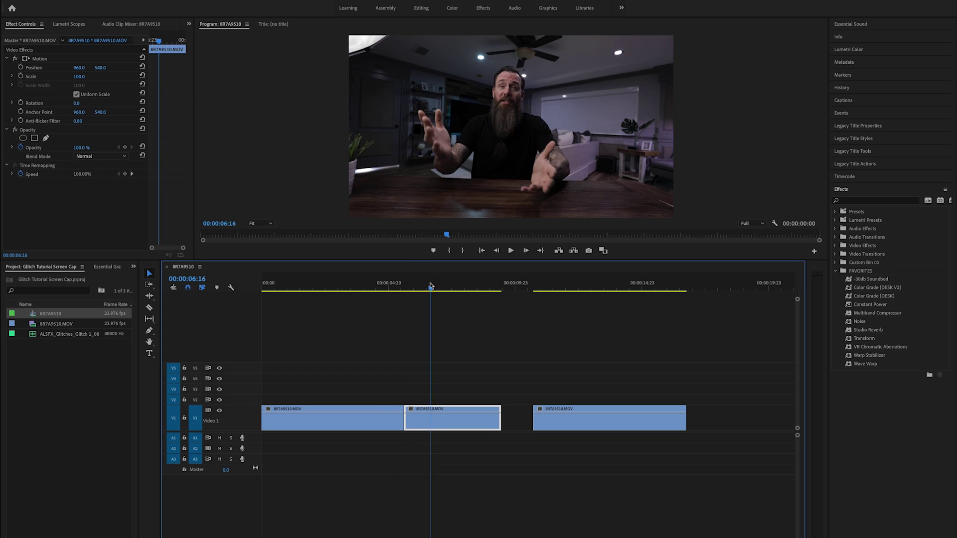
left_click(398, 298)
key("space")
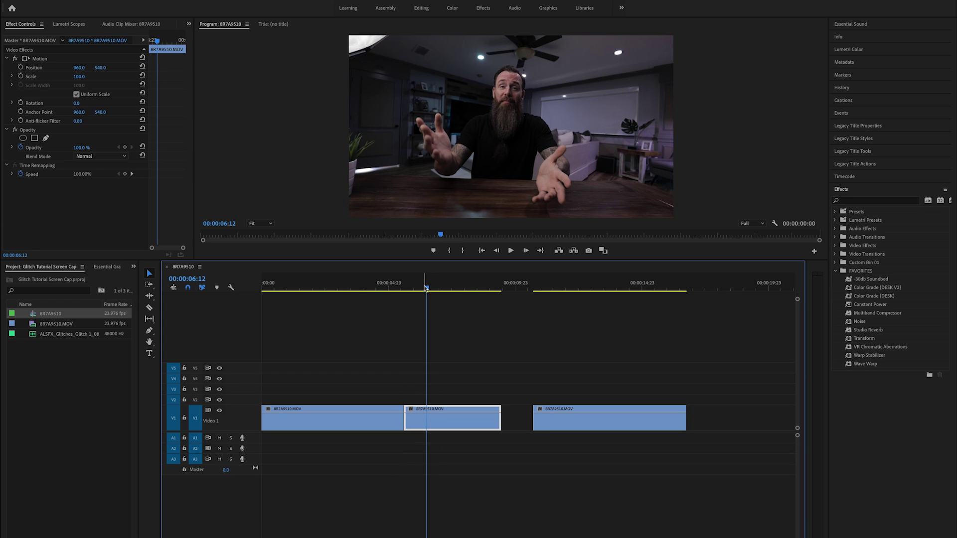
left_click_drag(426, 287, 406, 294)
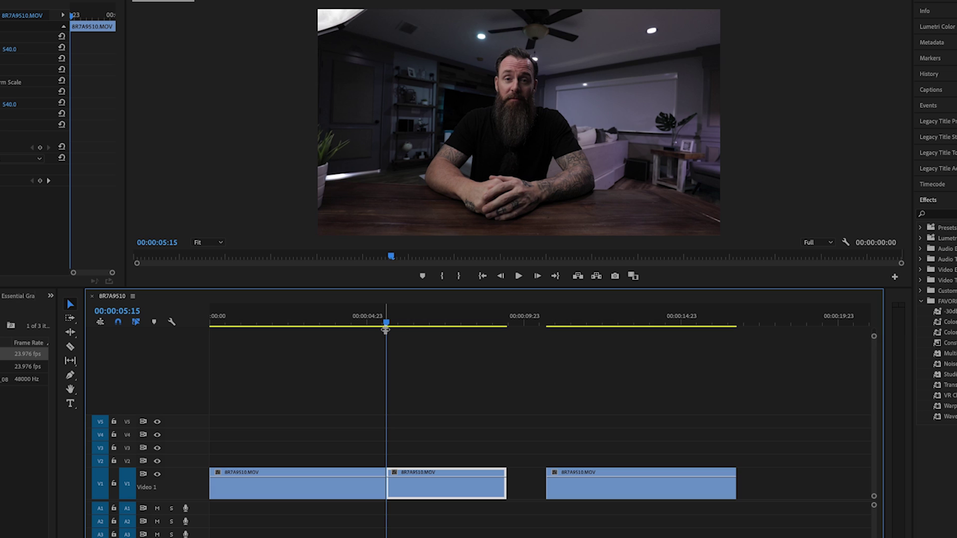
Step: Split the couch clip seven frames before the jump cut
key("shift+Left")
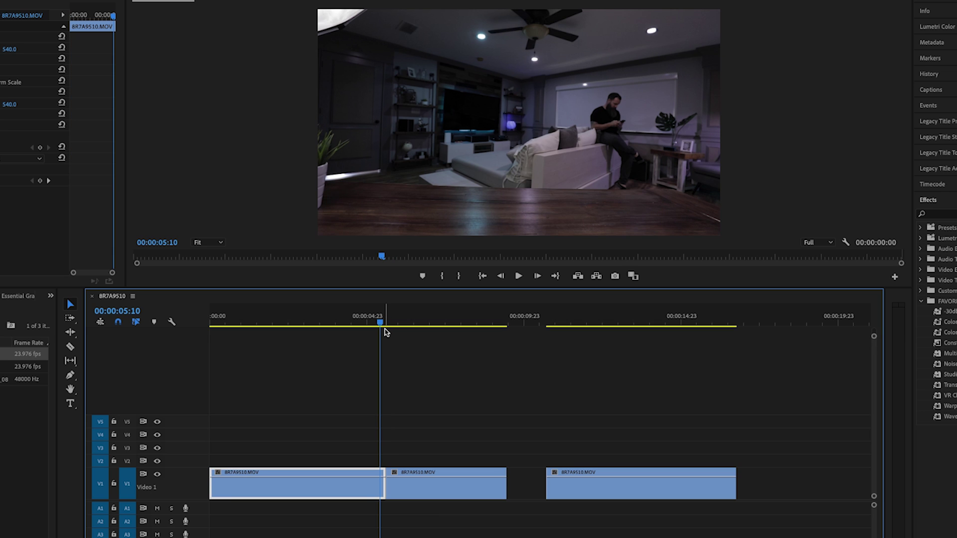
key("Left")
key("Left")
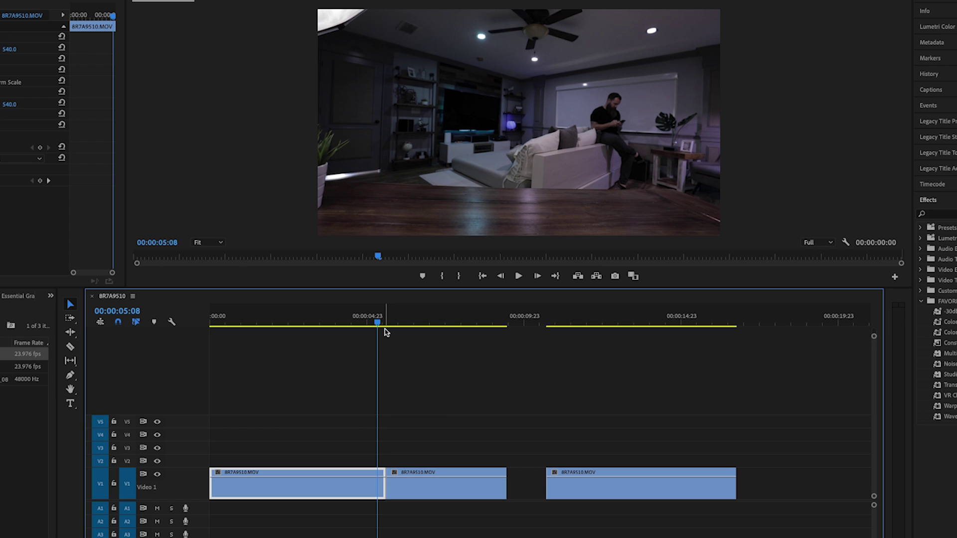
key("ctrl+k")
key("d")
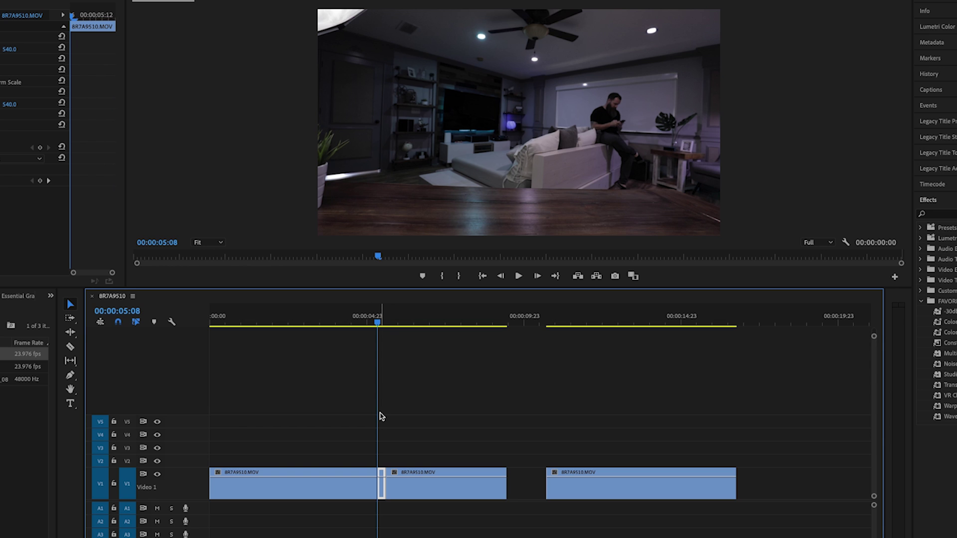
Step: Split the desk clip a few frames after the cut and review the short pieces
key("Down")
key("d")
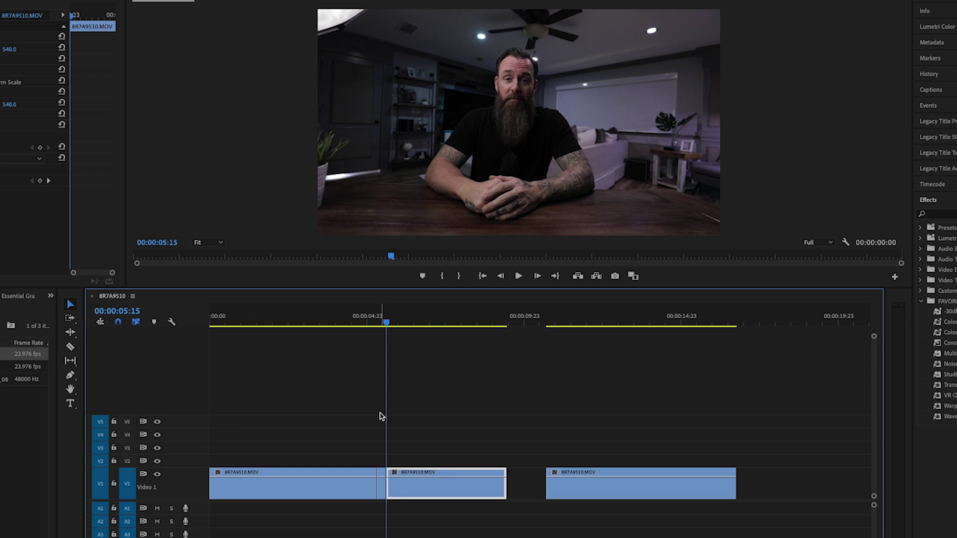
key("Right")
key("Right")
key("Right")
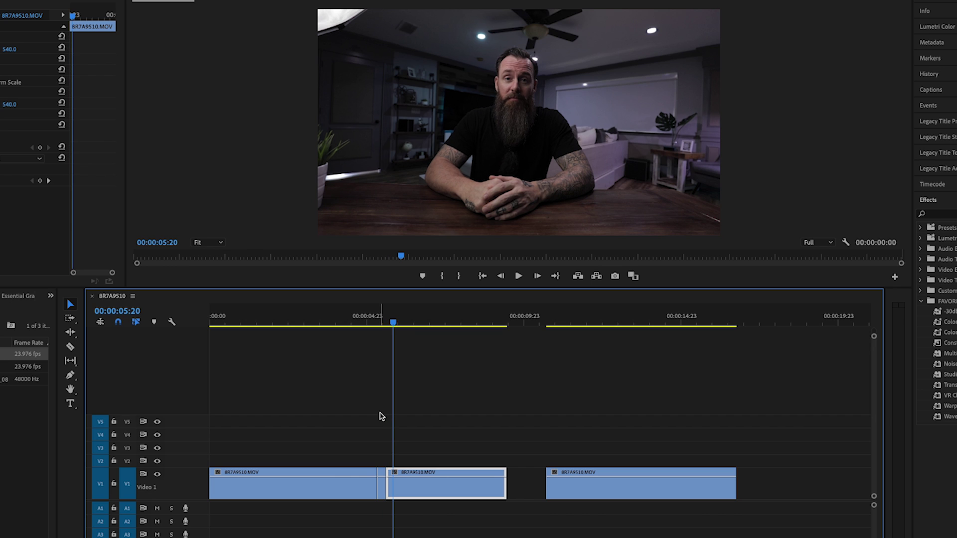
key("Right")
key("Right")
key("Right")
key("Right")
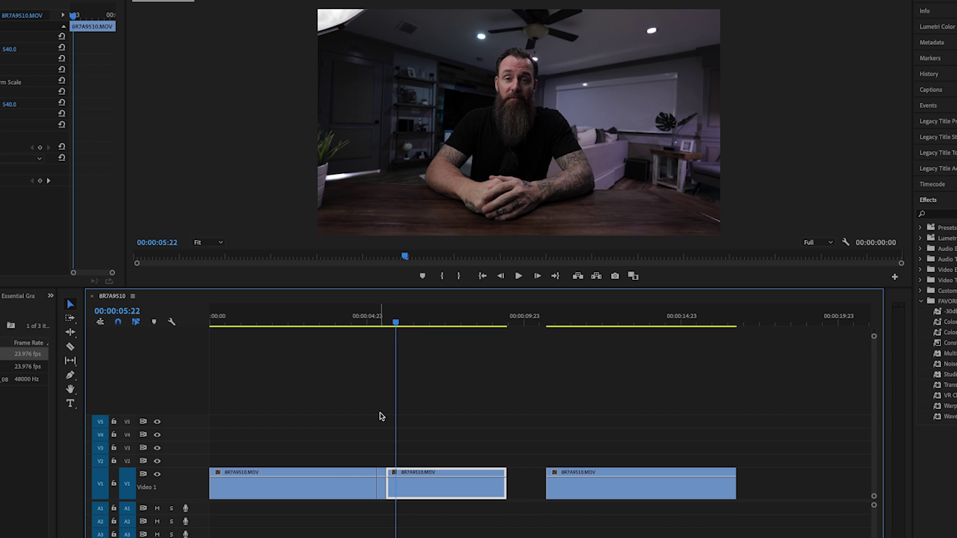
key("ctrl+k")
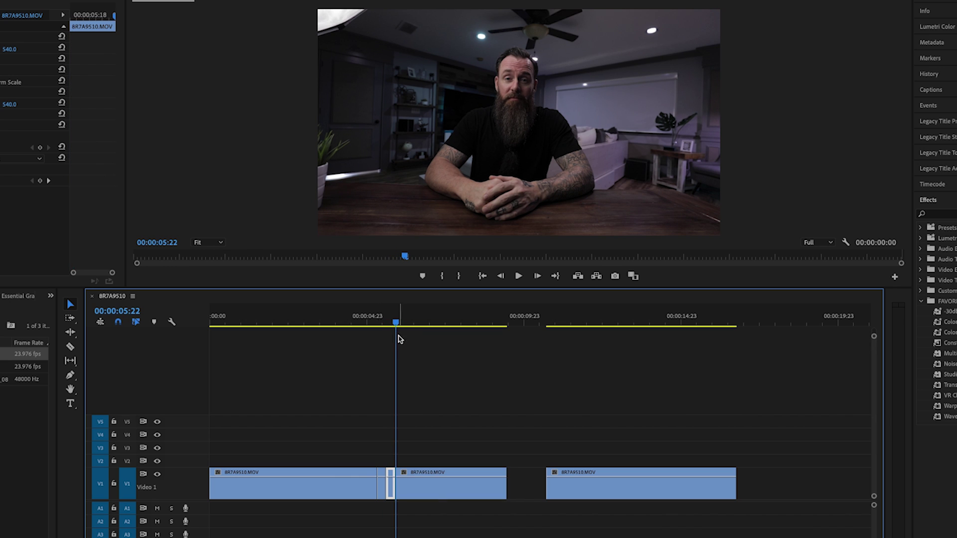
left_click_drag(397, 324, 393, 351)
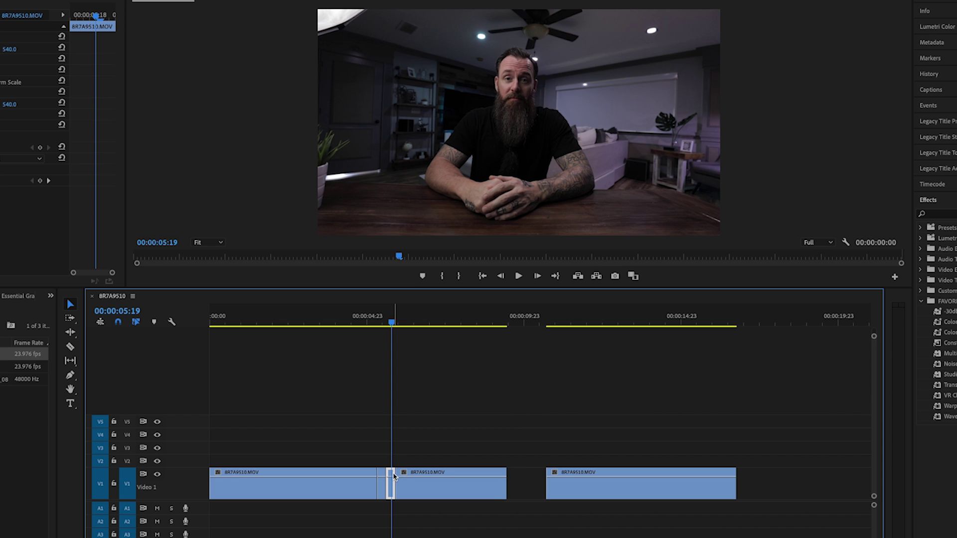
scroll(405, 476, "up", 5)
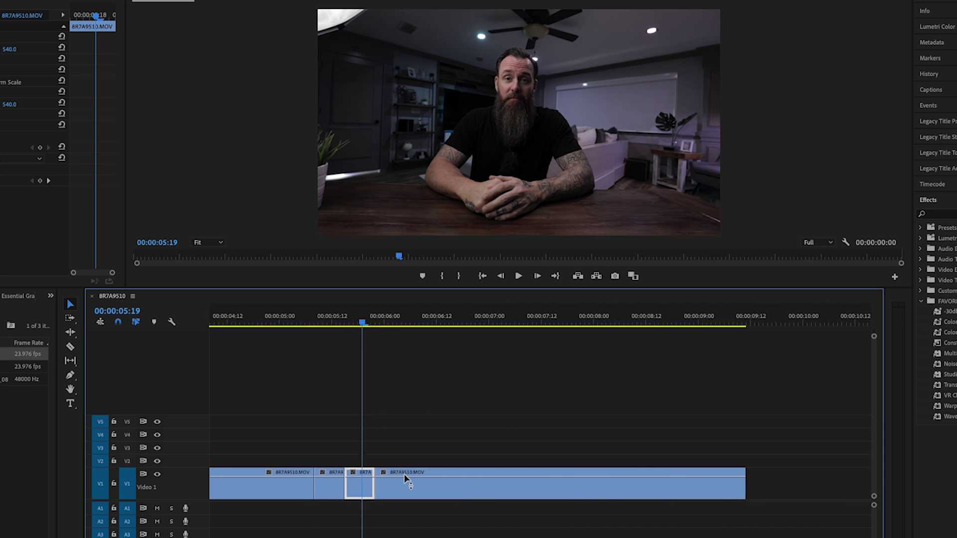
Step: Select the short couch piece, zoom the Program monitor to 150%, and add a freehand opacity mask
scroll(405, 479, "up", 2)
left_click(257, 319)
left_click(208, 242)
left_click(205, 329)
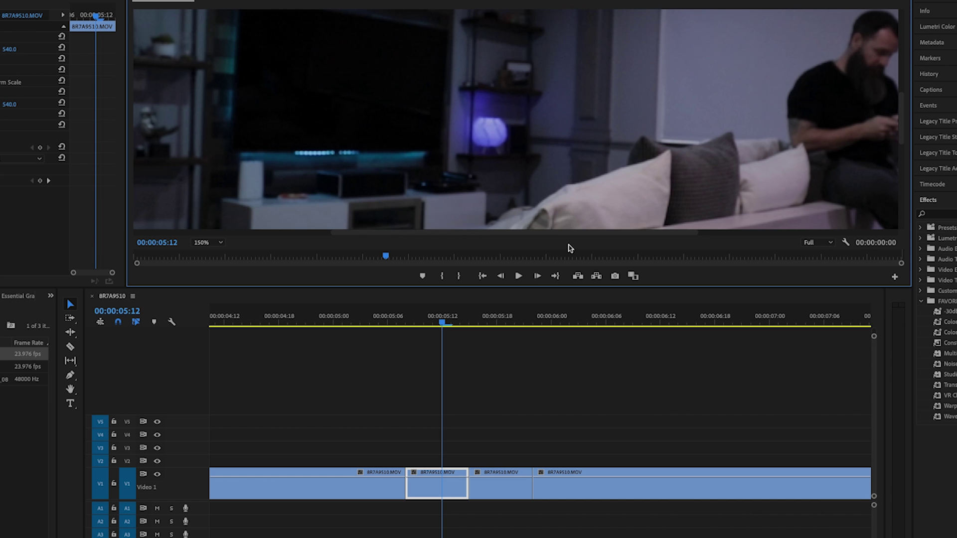
left_click_drag(576, 236, 731, 233)
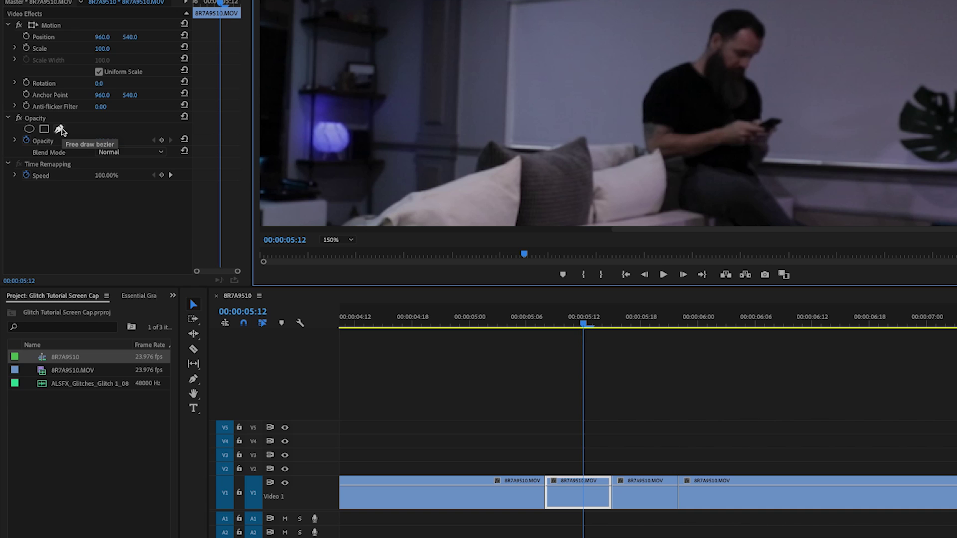
left_click(60, 129)
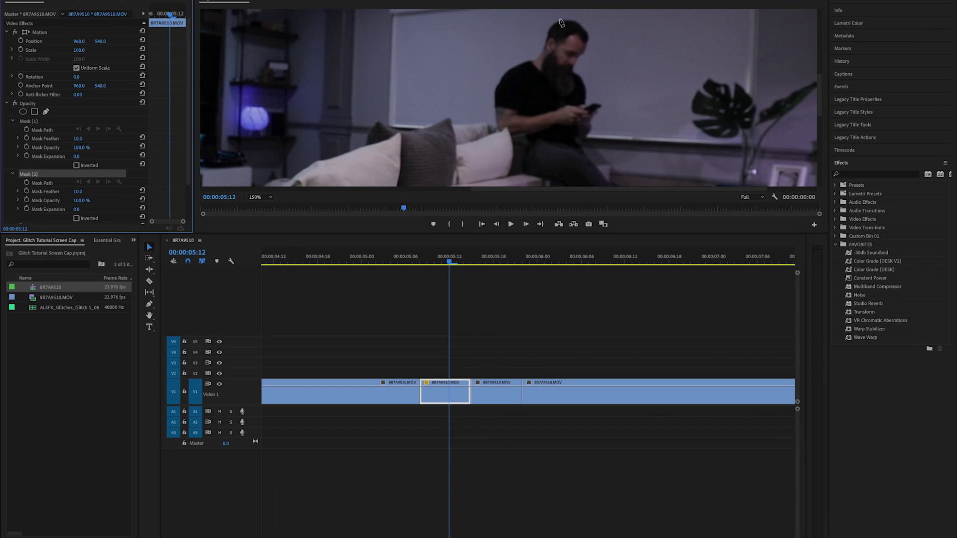
Step: Place mask points from the man's head down his back and side
left_click(561, 20)
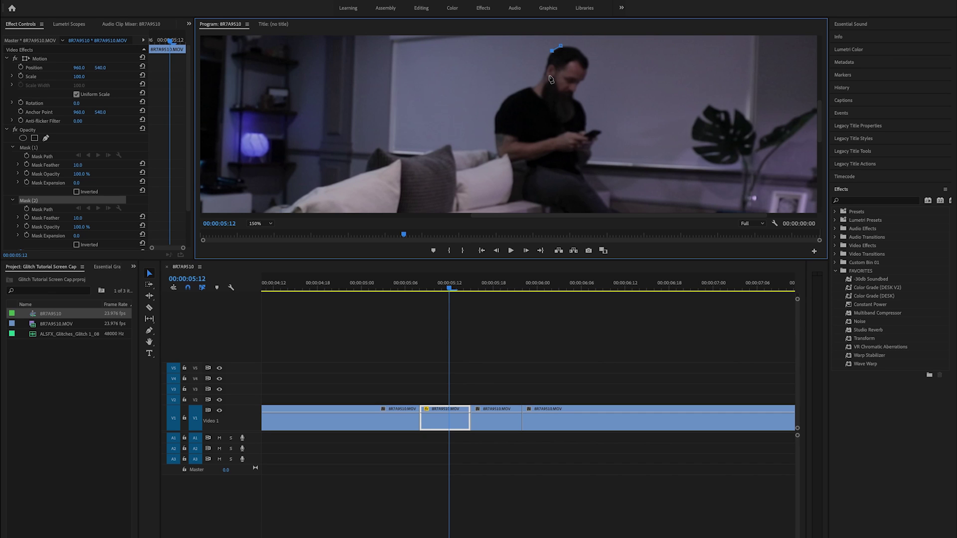
left_click(518, 92)
left_click(496, 154)
left_click(512, 164)
left_click(523, 188)
Step: Continue the mask outline around the man's legs and below them
left_click(543, 208)
scroll(556, 209, "down", 3)
left_click(571, 121)
left_click(584, 168)
left_click(583, 183)
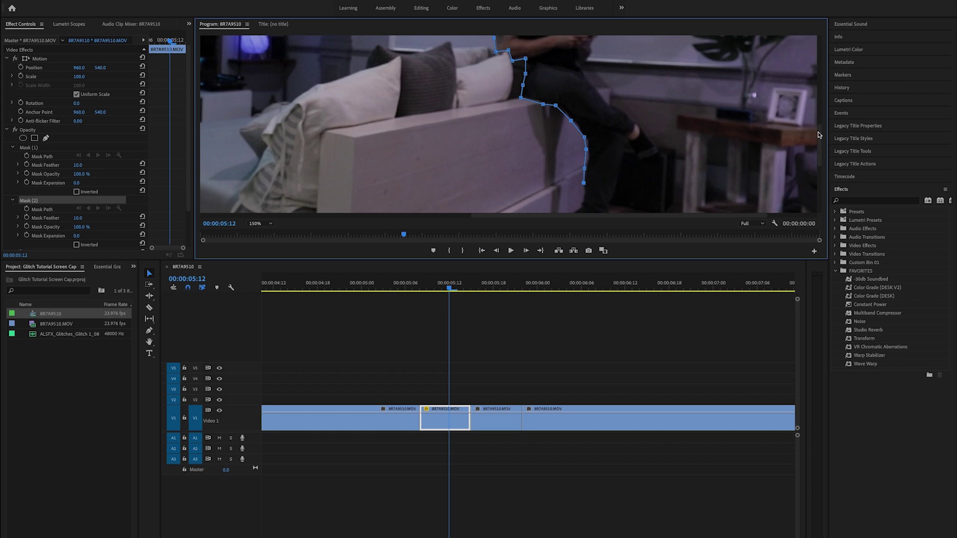
scroll(817, 137, "down", 3)
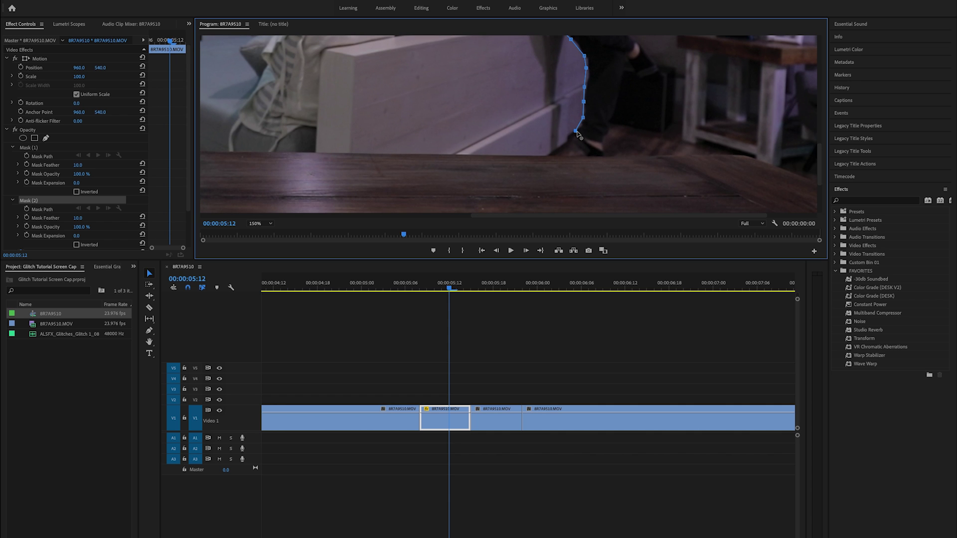
scroll(578, 137, "down", 1)
scroll(632, 172, "up", 6)
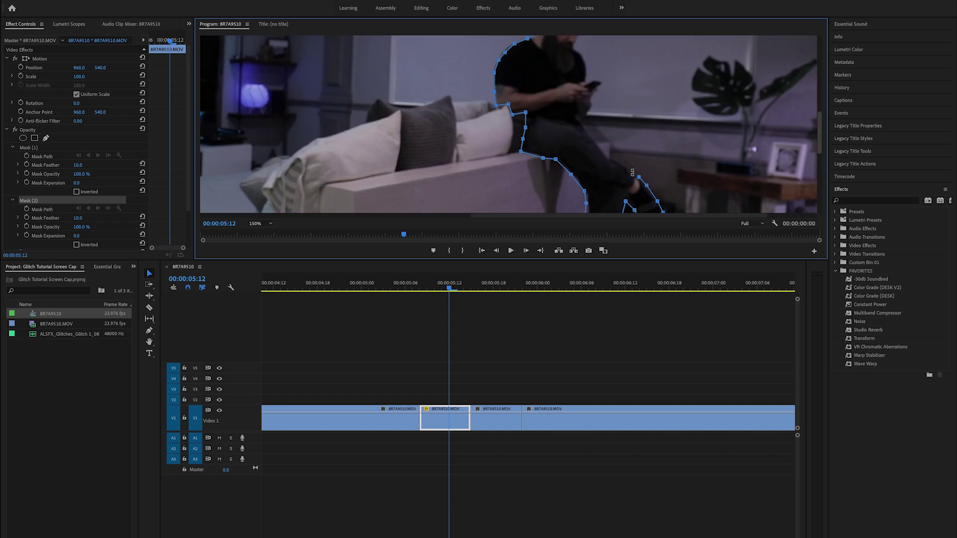
scroll(600, 85, "up", 3)
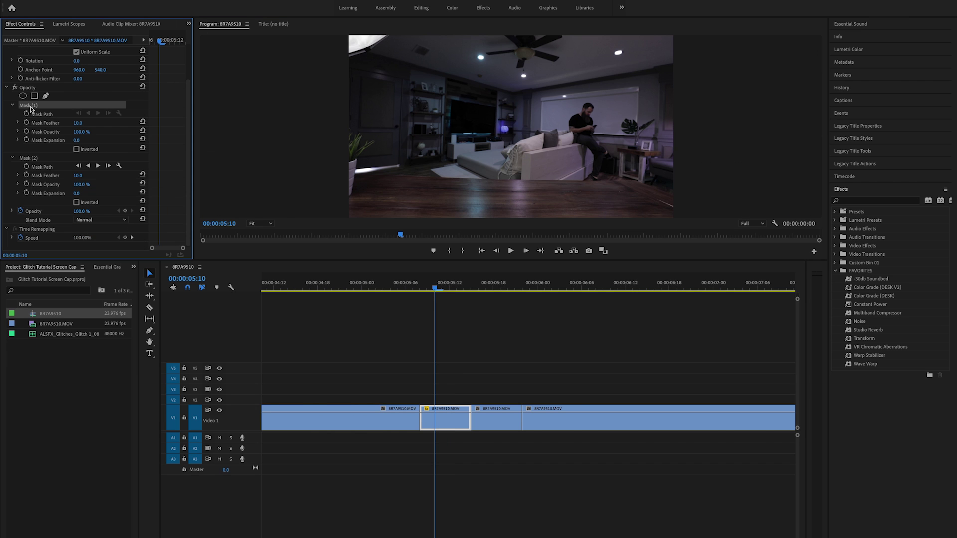
Step: Delete the unused first mask so the couch piece shows only the masked man
key("Delete")
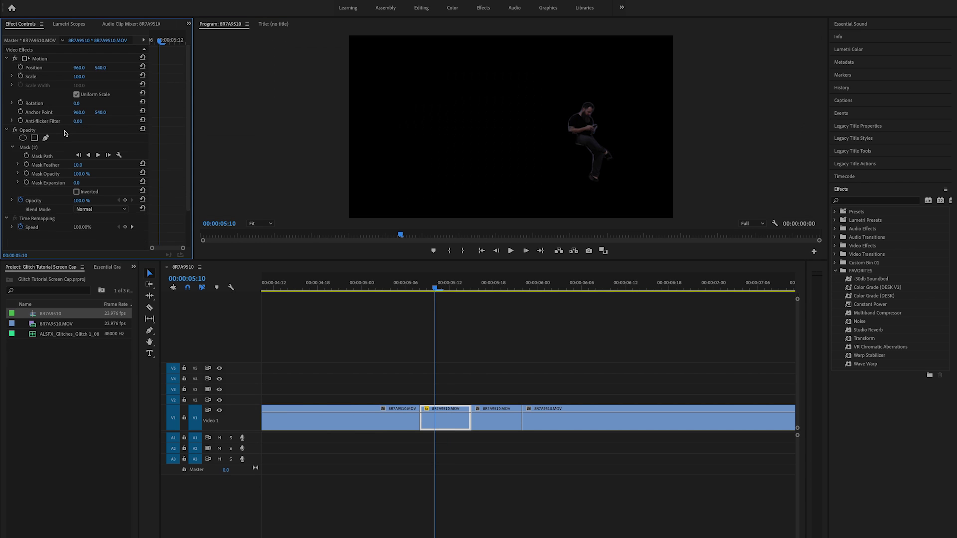
mouse_move(438, 290)
left_mouse_down()
mouse_move(409, 294)
mouse_move(440, 296)
left_mouse_up()
left_click(447, 298)
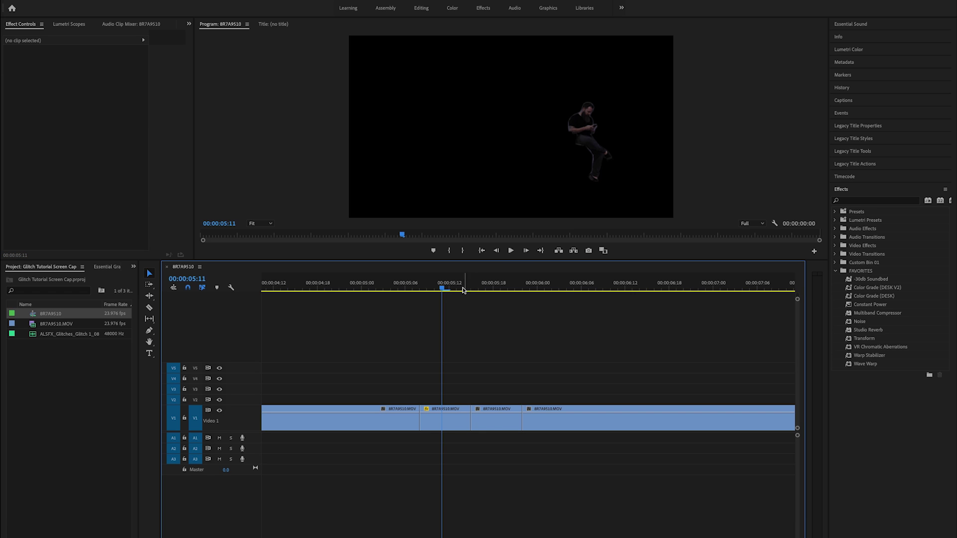
Step: Step the playhead into the third clip at 00:00:05:18
key("Right")
key("shift+Right")
key("Right")
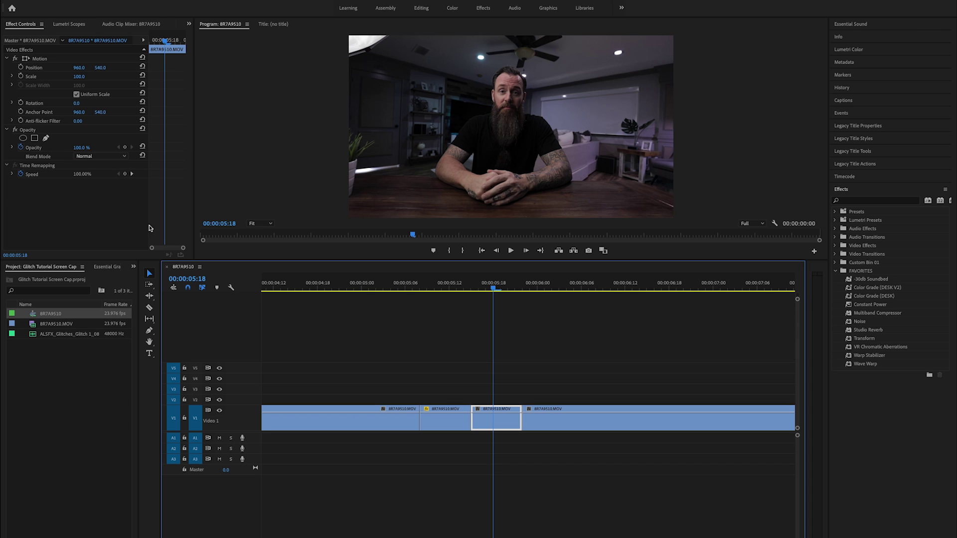
Step: Draw a freehand opacity mask around the desk man's head and shoulders, then scrub to check it
left_click(46, 139)
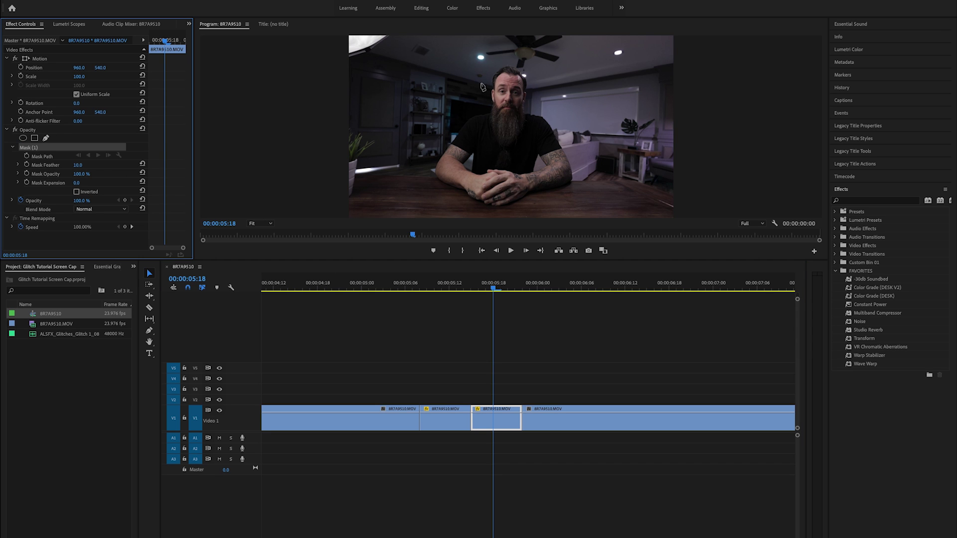
left_click(499, 71)
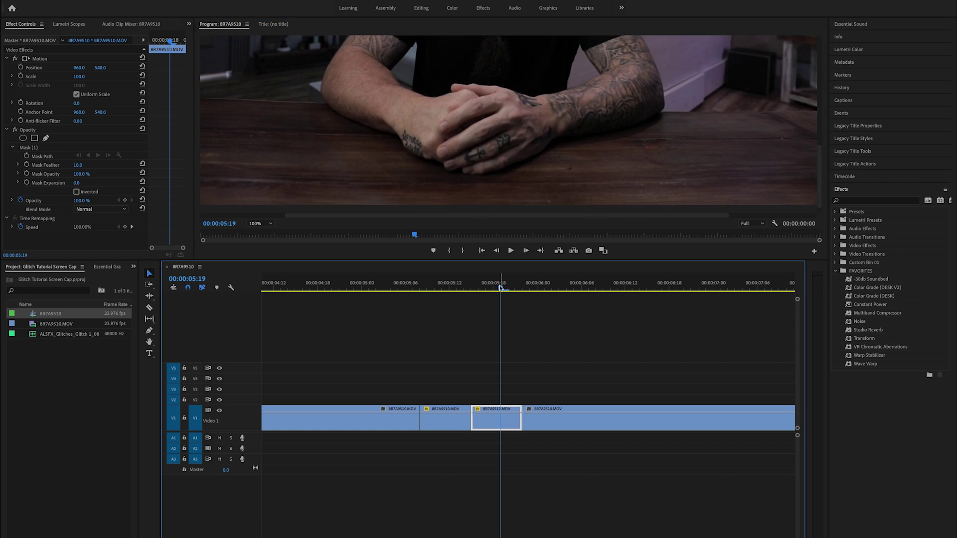
left_click(499, 44)
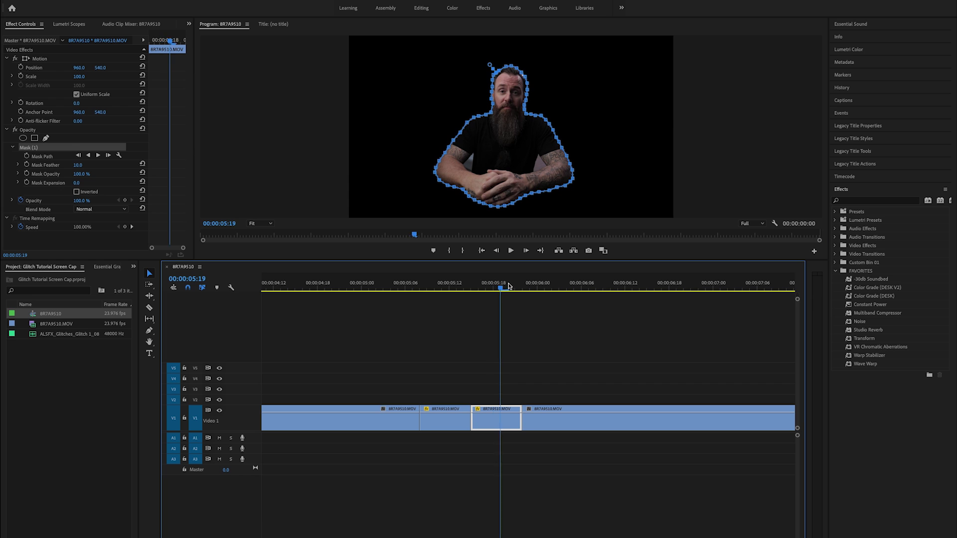
left_click_drag(509, 286, 599, 332)
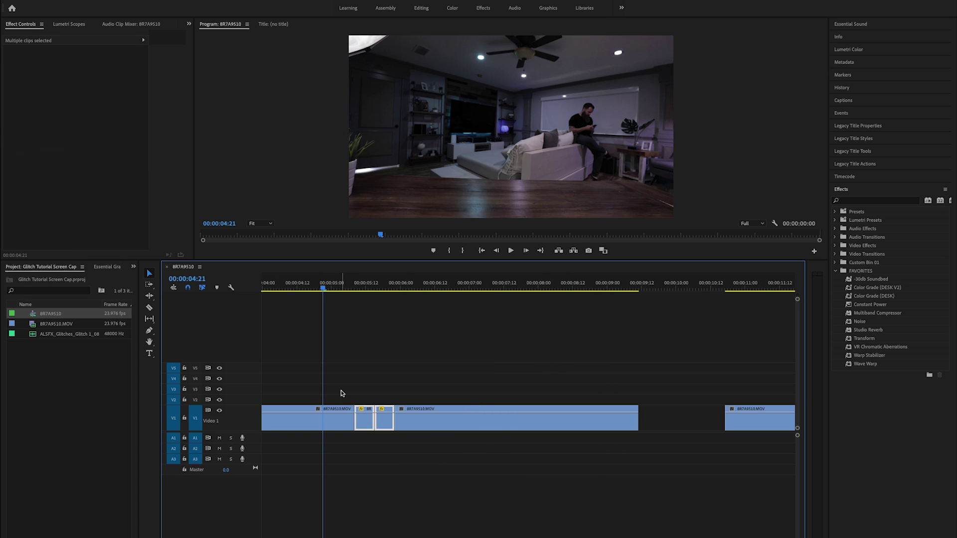
Step: Move the four edited clips onto V2 and place a trimmed couch shot on V1 beneath the masked cut
left_click_drag(341, 393, 420, 403)
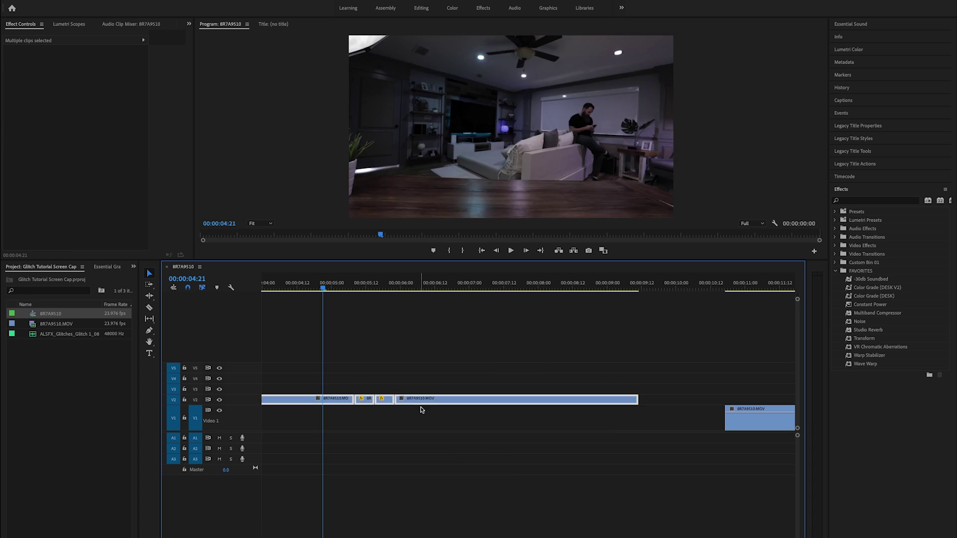
left_click(751, 421)
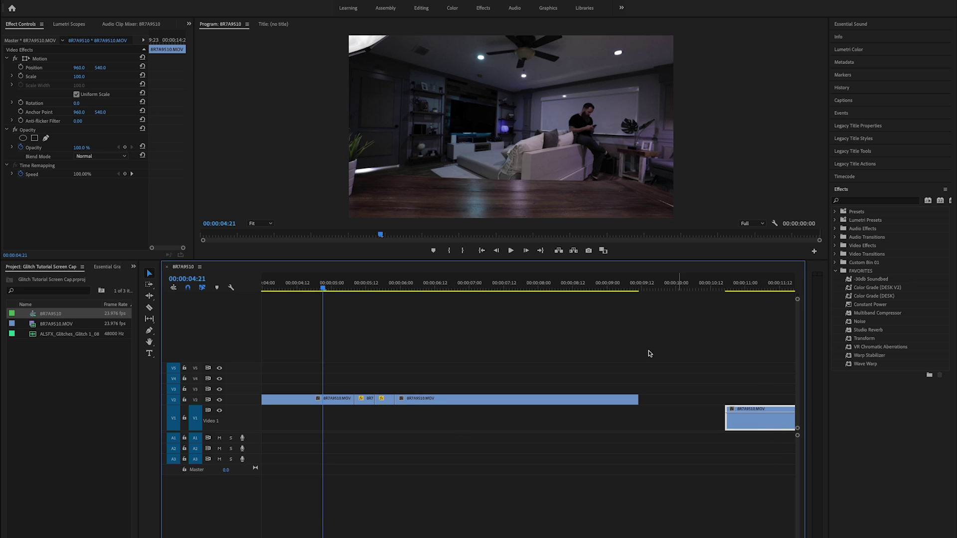
left_click_drag(760, 424, 329, 426)
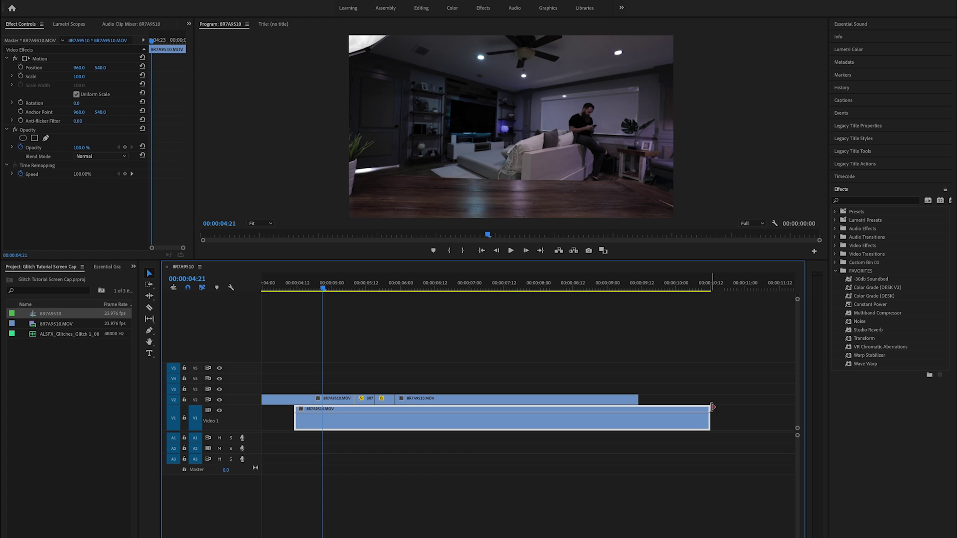
left_click_drag(711, 418, 412, 408)
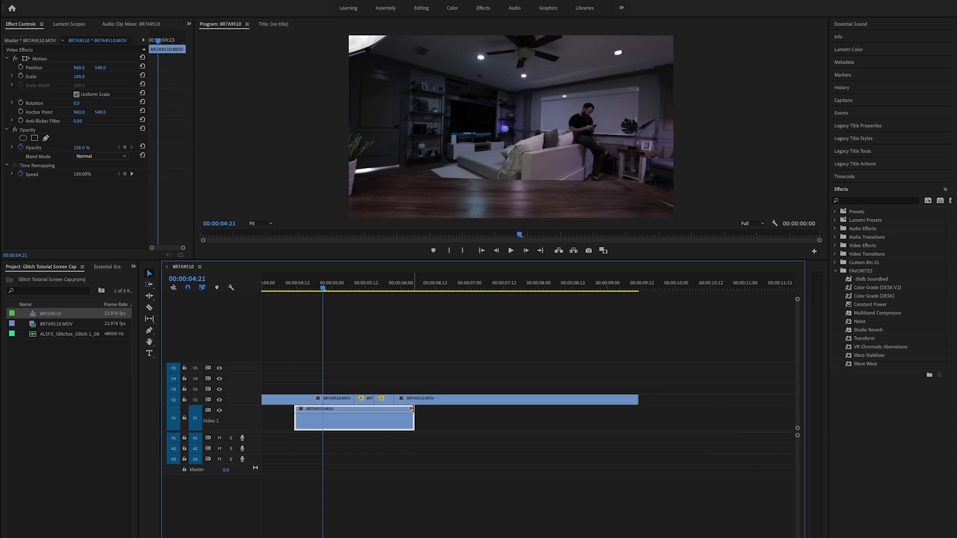
left_click_drag(296, 419, 466, 423)
left_click(363, 290)
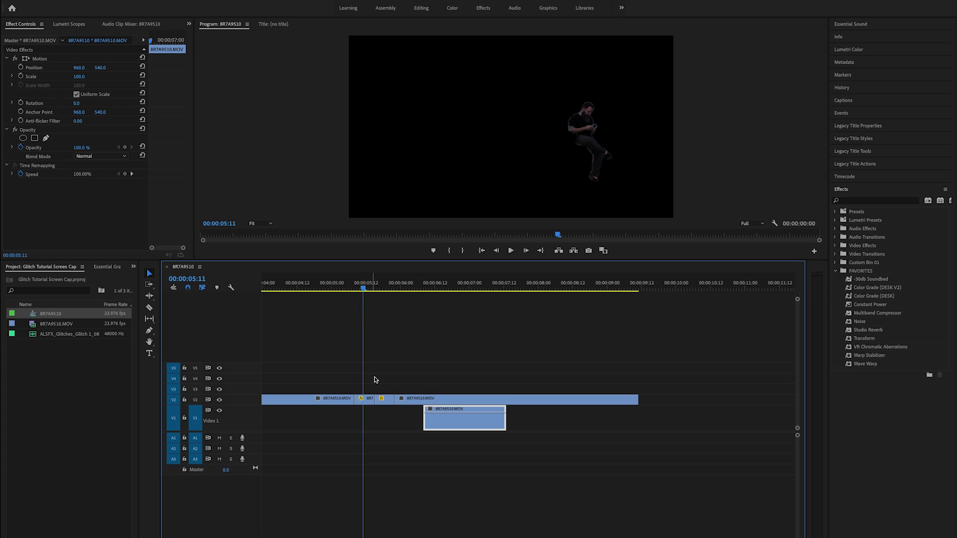
left_click_drag(455, 420, 380, 420)
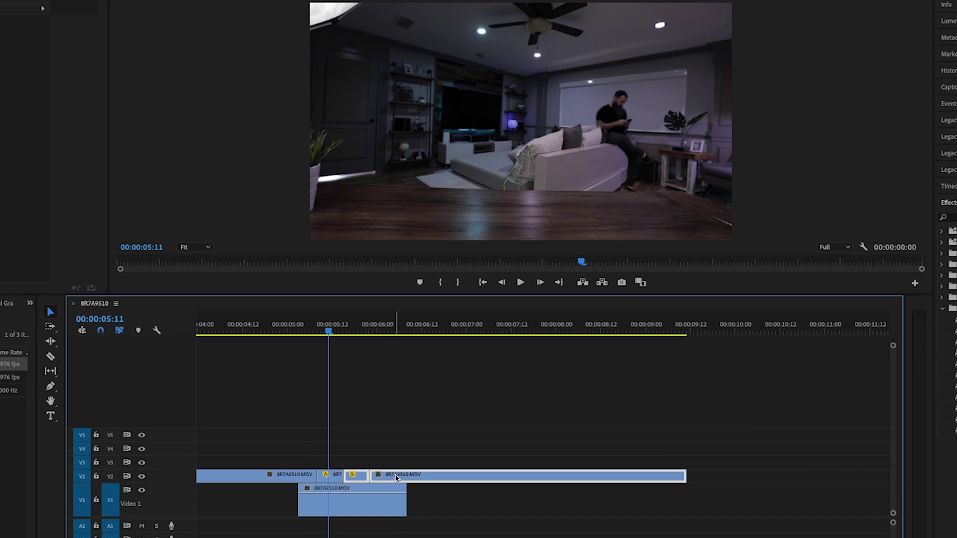
Step: Shift the later V2 clips two frames right and play back the cut
left_click_drag(402, 478, 419, 477)
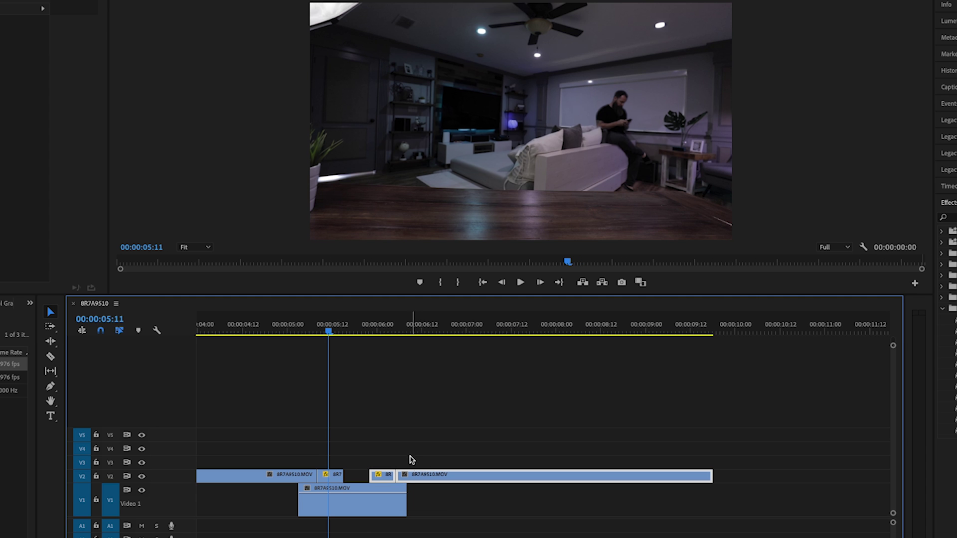
left_click(520, 282)
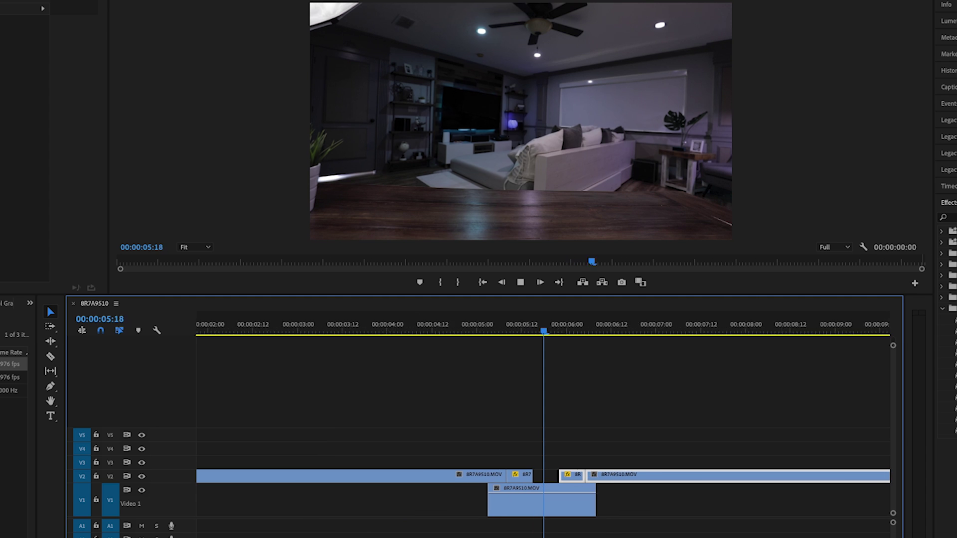
left_click(520, 282)
left_click_drag(545, 337, 433, 374)
key("space")
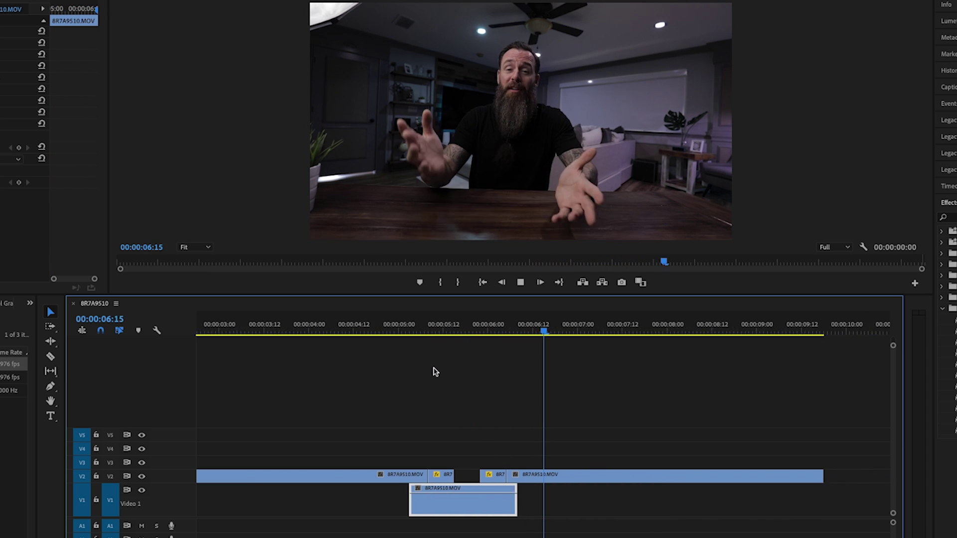
key("space")
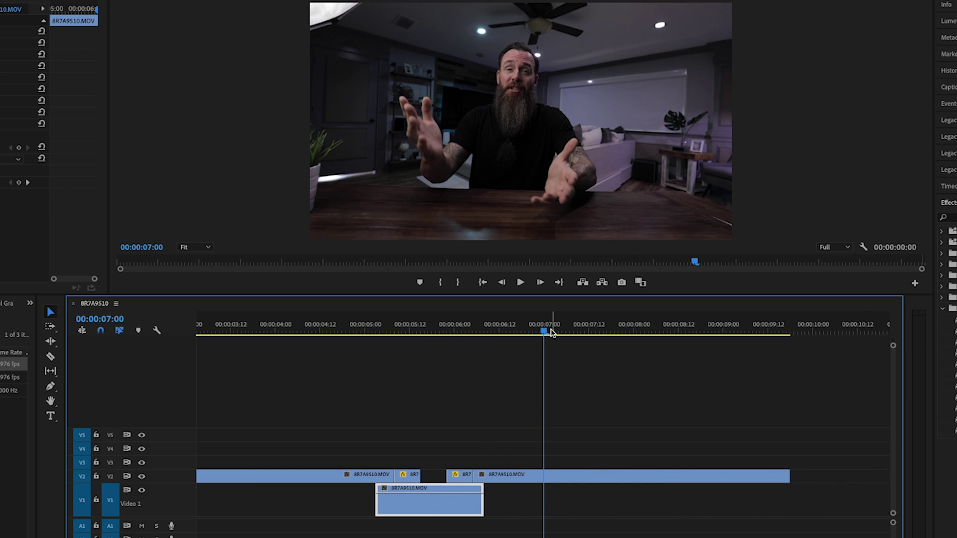
Step: Review the cut again from 00:00:05:01 and zoom the timeline in around it
left_click_drag(547, 330, 369, 357)
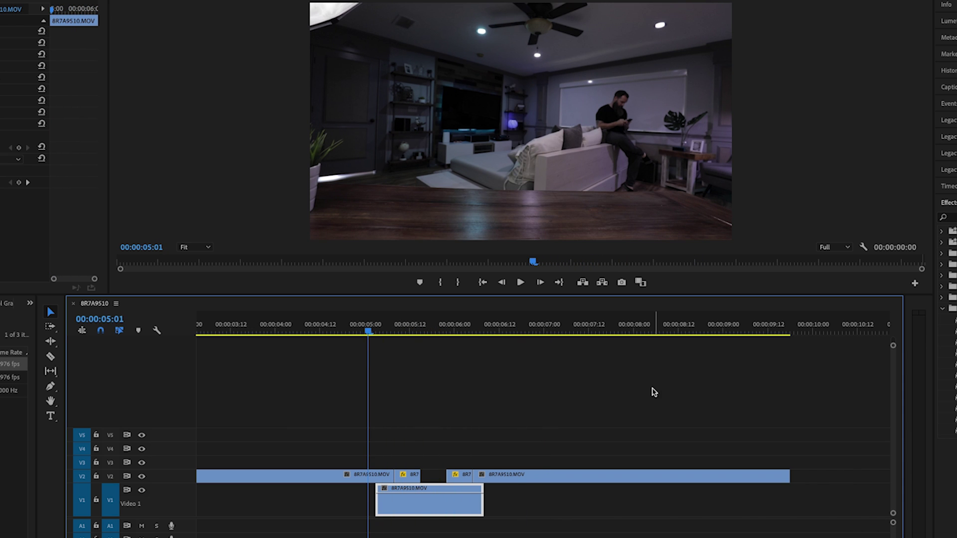
key("space")
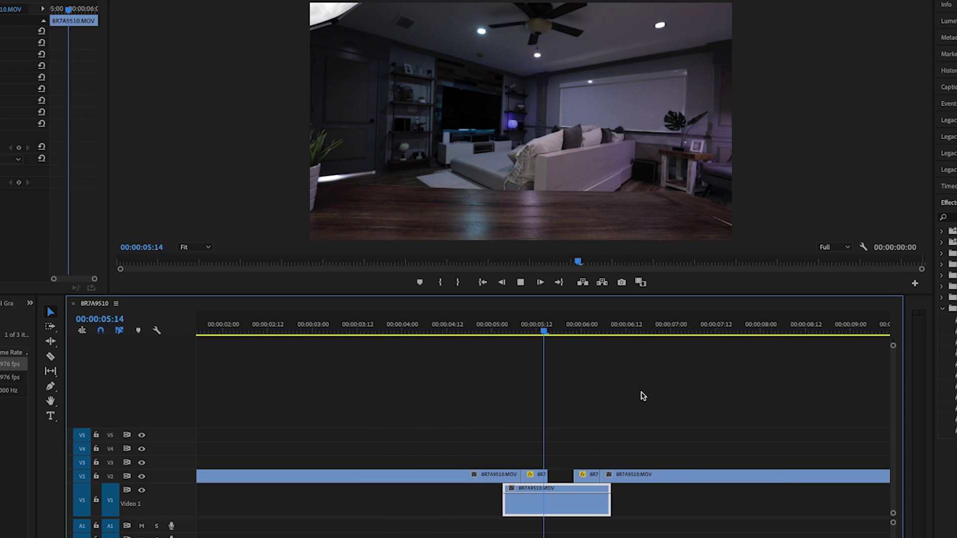
key("space")
left_click_drag(543, 326, 460, 366)
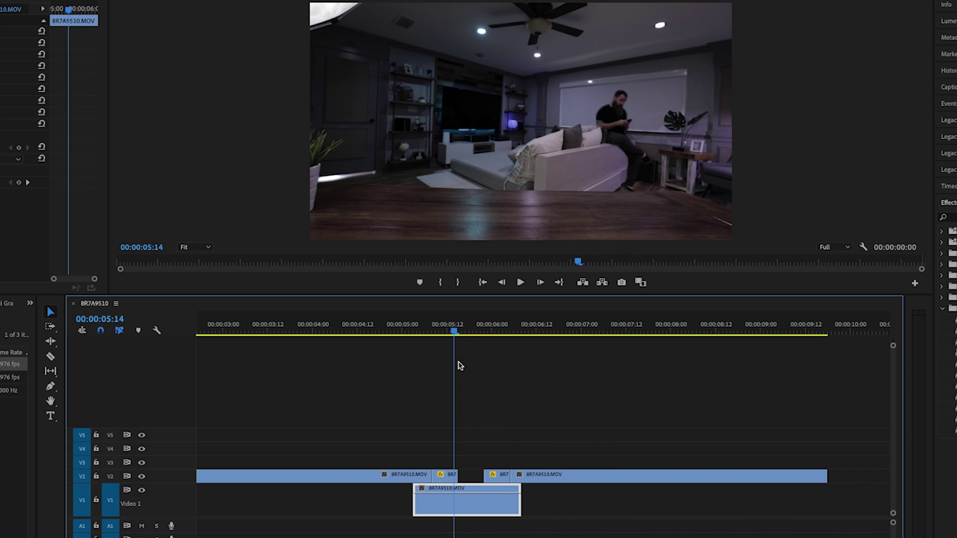
left_click_drag(460, 366, 428, 347)
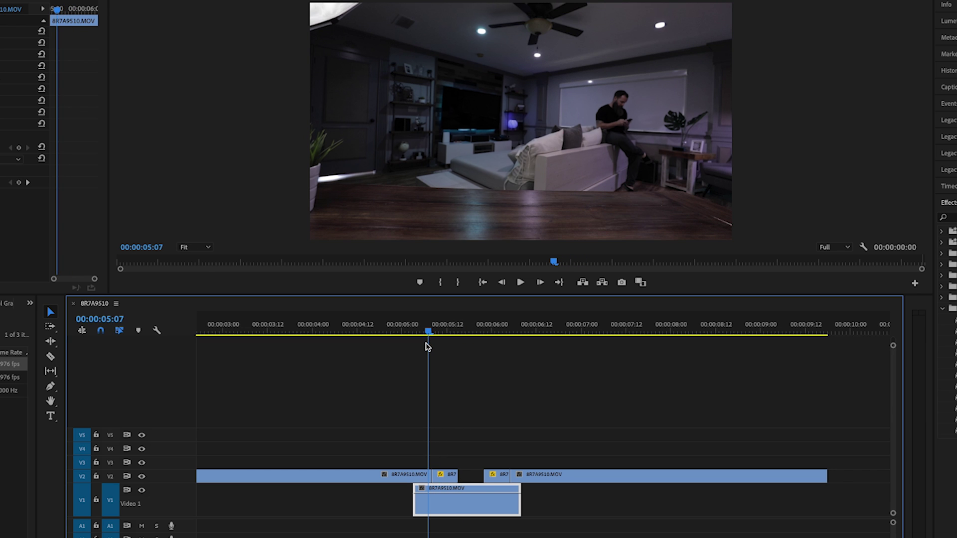
mouse_move(428, 347)
left_mouse_down()
mouse_move(436, 343)
mouse_move(428, 340)
left_mouse_up()
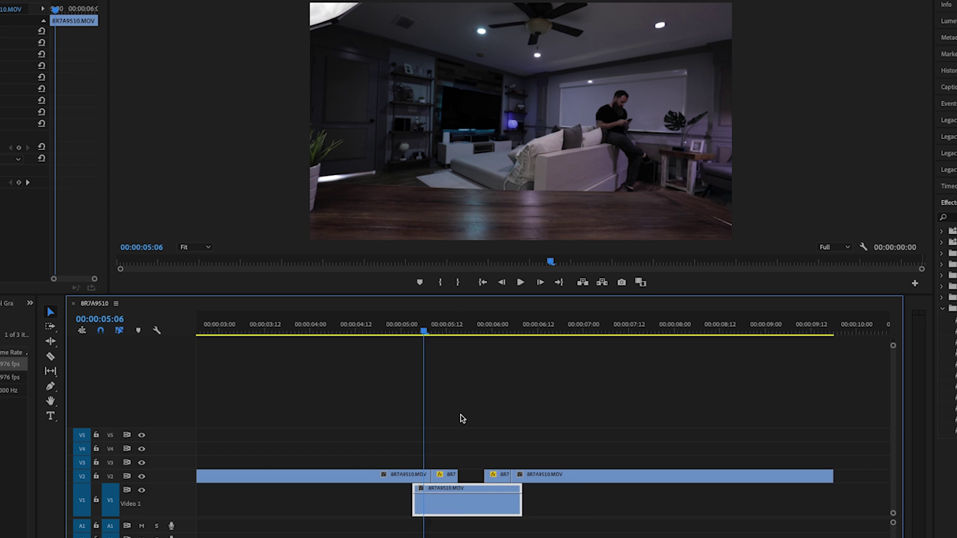
key("=")
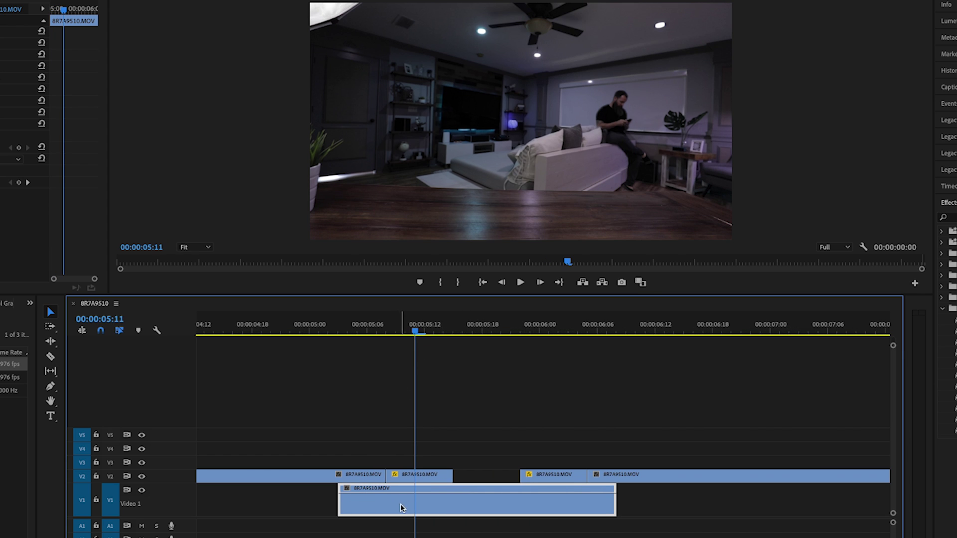
left_click(418, 476)
key("Up")
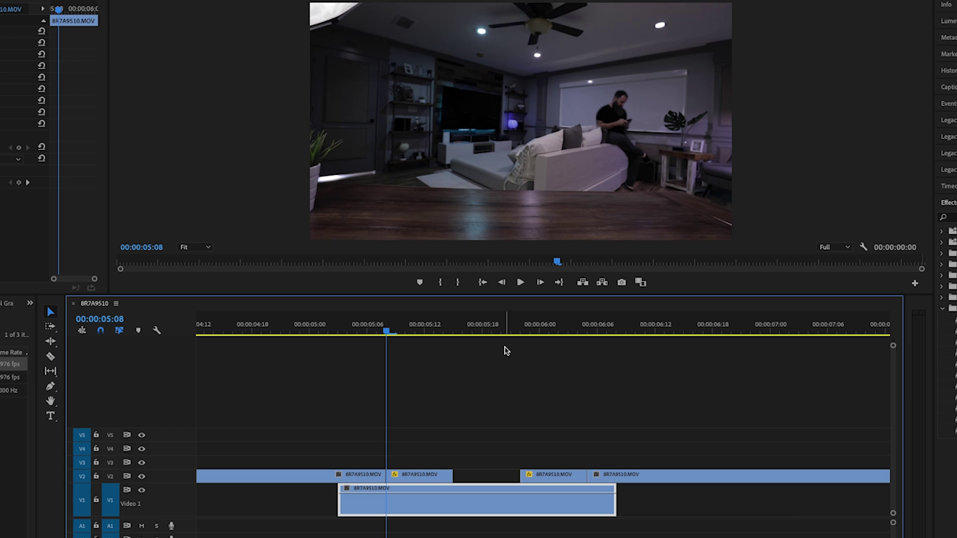
Step: Split the masked V2 clip twice, one frame apart, to isolate a one-frame piece
key("Right")
key("Right")
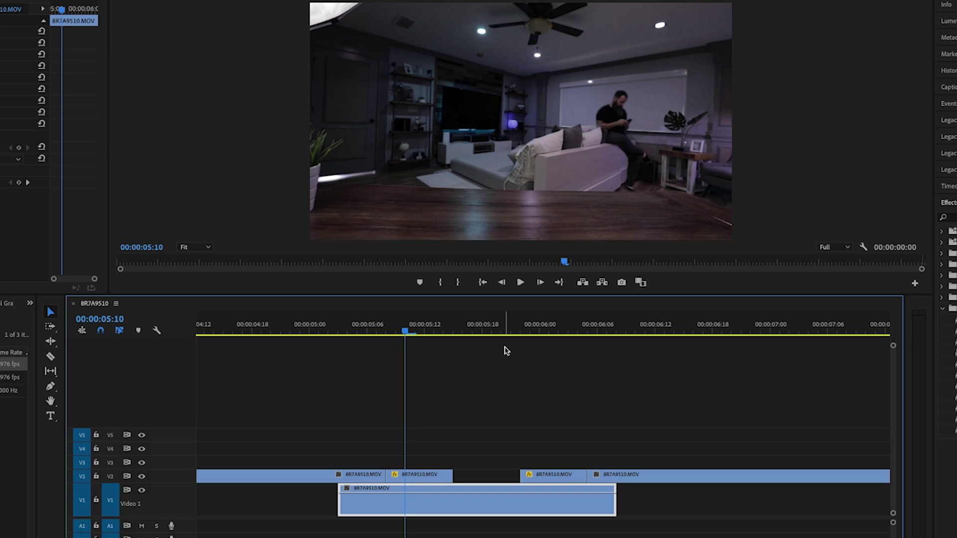
left_click(441, 476)
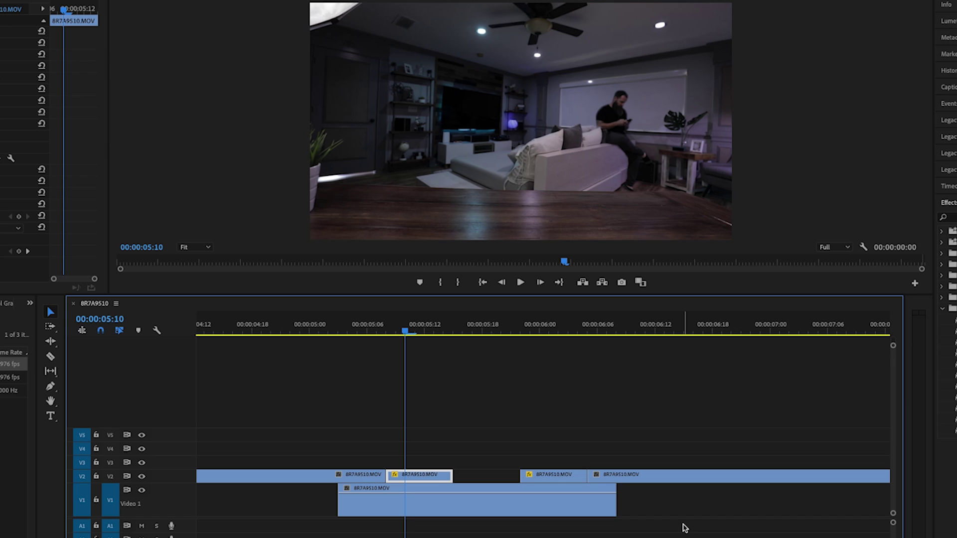
key("ctrl+k")
key("Right")
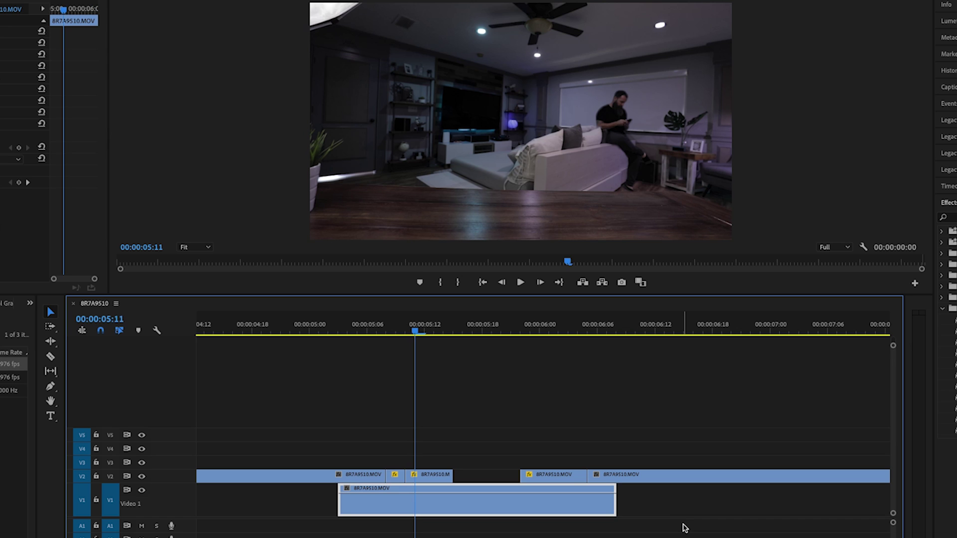
left_click(433, 476)
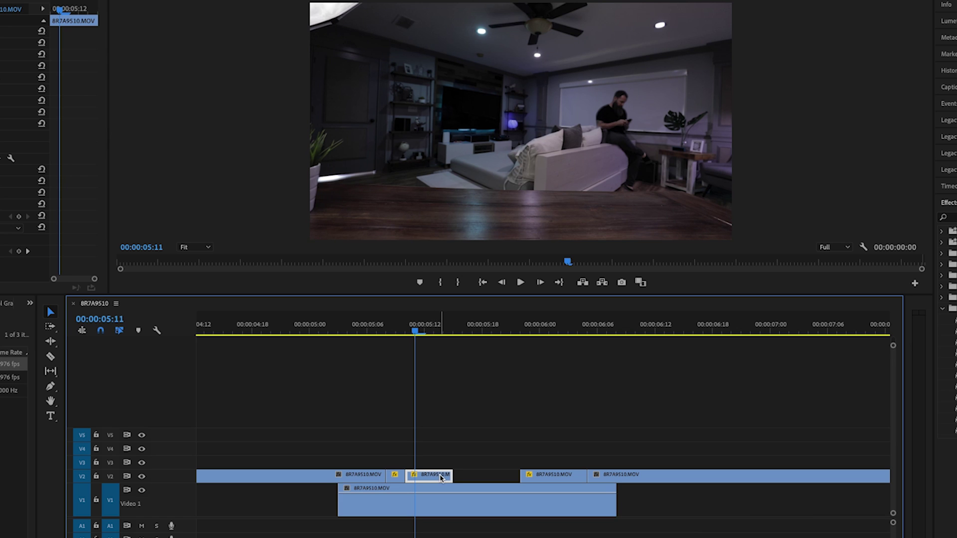
key("ctrl+k")
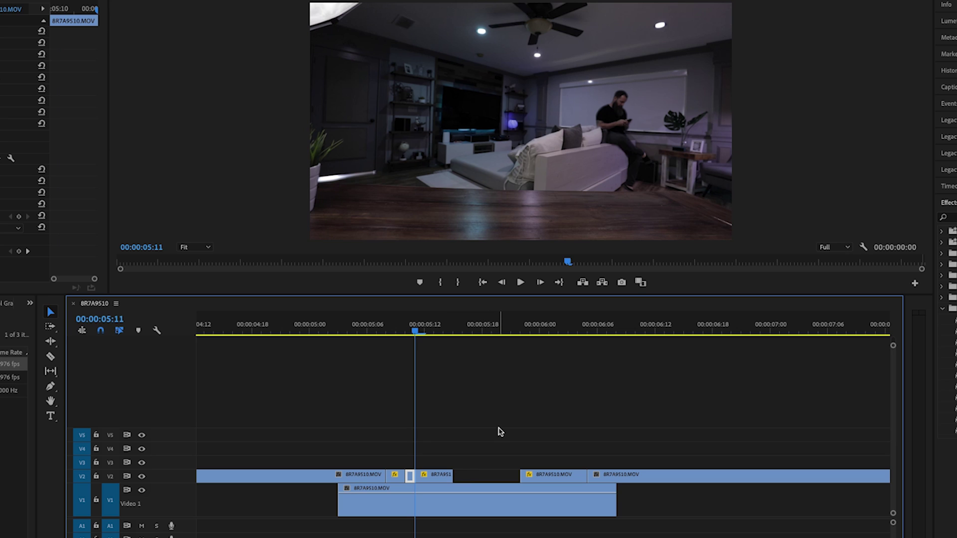
Step: Split the short couch clip a few frames later and delete the tiny sliver beside the cut
key("Right")
key("Right")
key("Right")
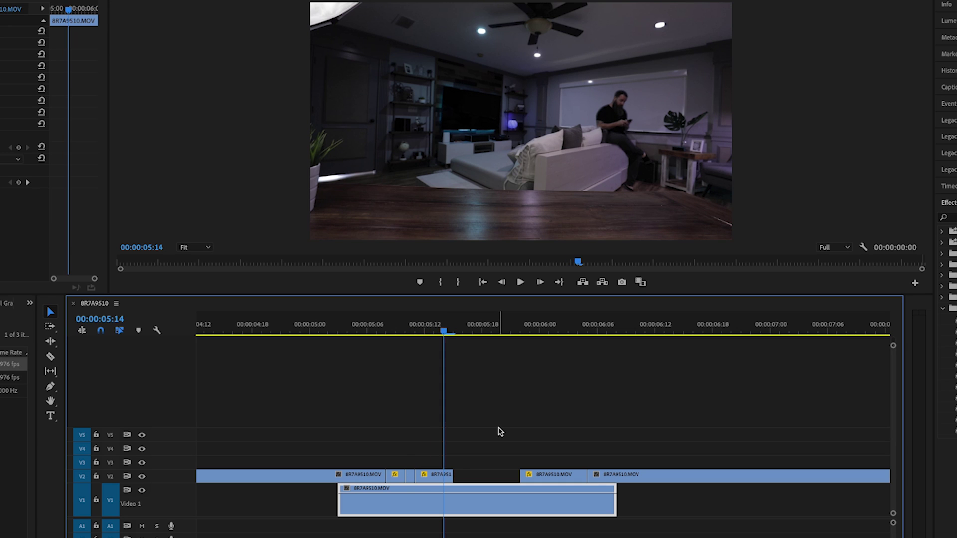
left_click(447, 479)
key("ctrl+k")
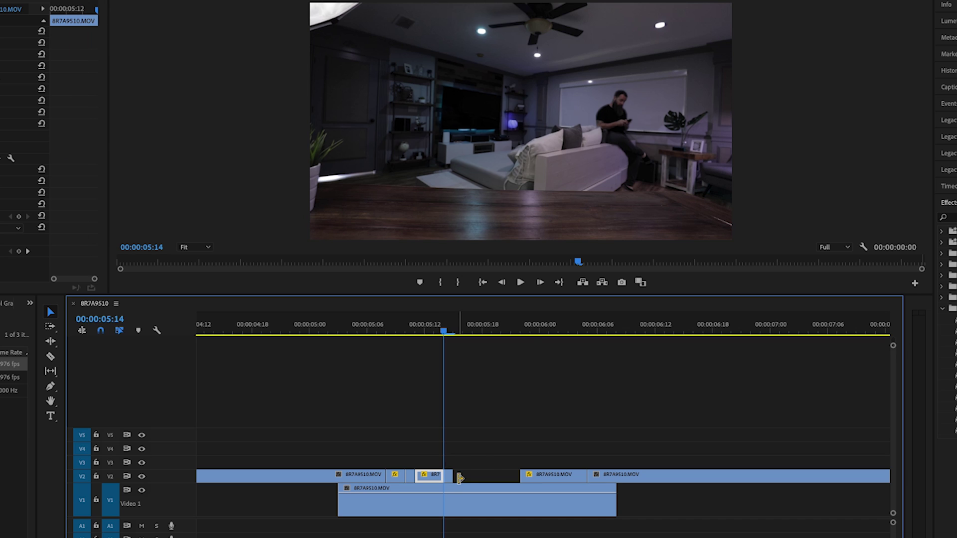
left_click(410, 476)
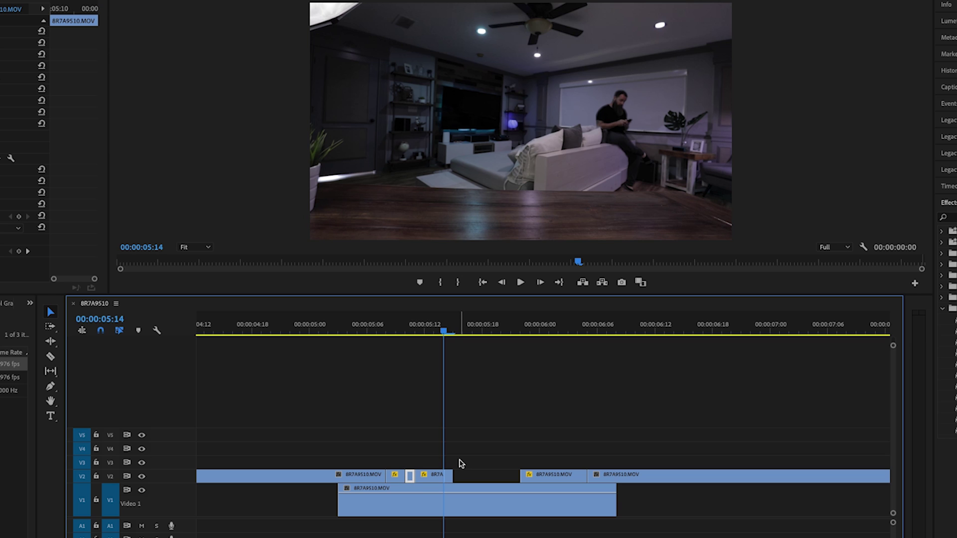
key("Delete")
Step: Split the couch clip between 00:00:05:24 and 06:04 and delete the small piece to leave a gap
left_click(521, 324)
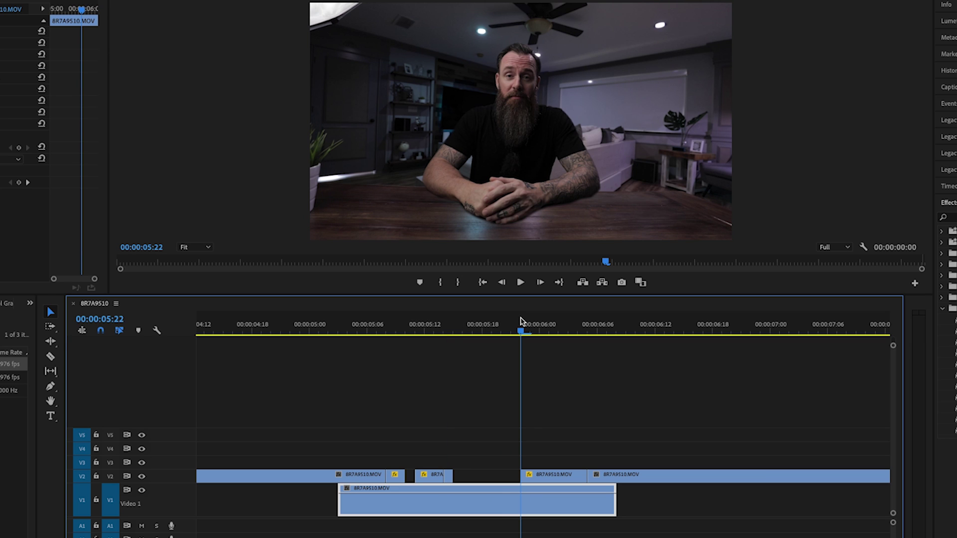
key("Right")
key("Right")
key("Right")
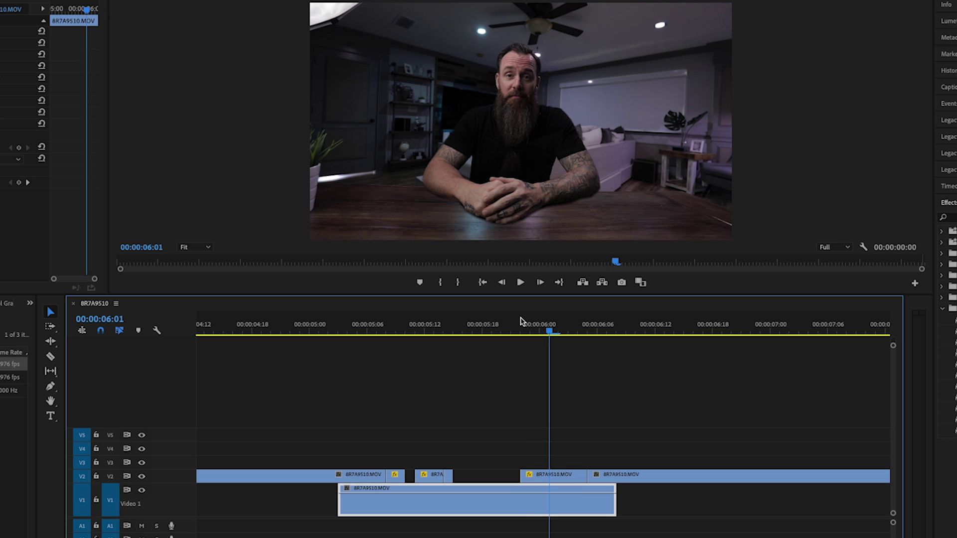
left_click(546, 475)
key("ctrl+k")
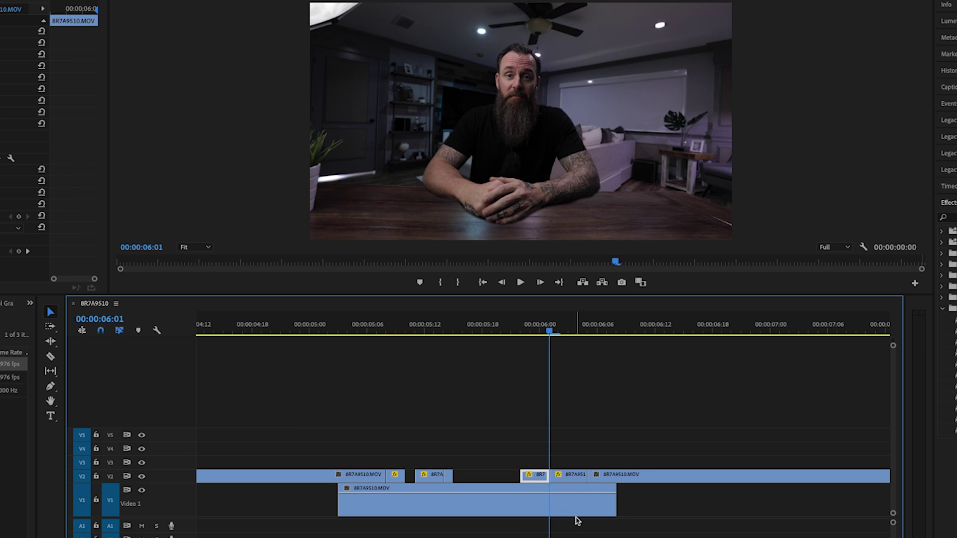
left_click(572, 491)
key("Right")
key("Right")
left_click(566, 476)
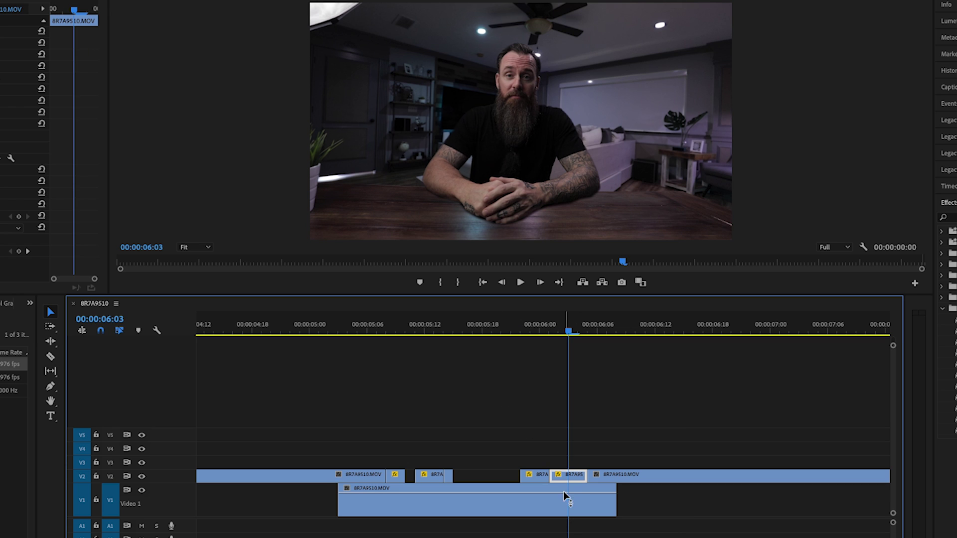
key("Right")
key("ctrl+k")
key("Right")
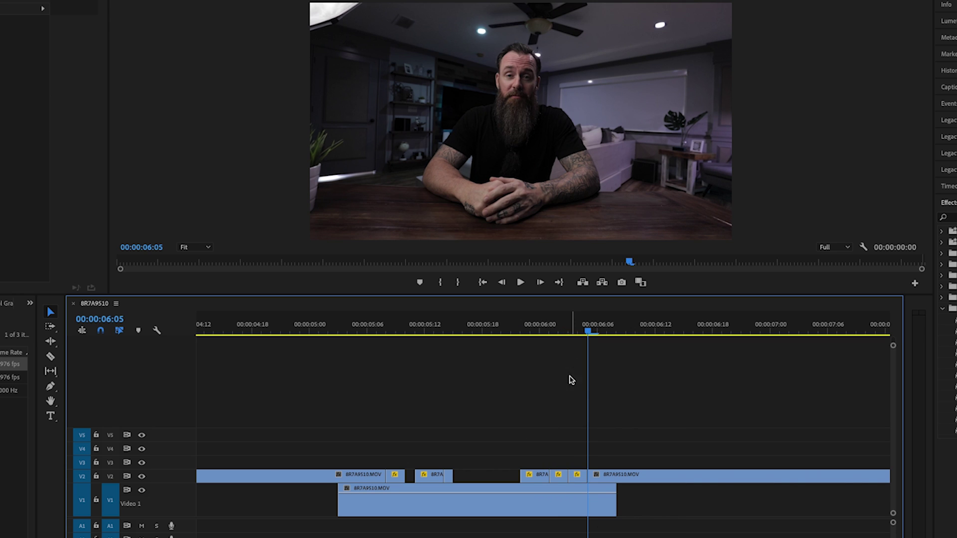
left_click(561, 476)
key("Delete")
Step: Play back the cut-up section from 05:09 to review the gaps
left_click_drag(589, 338, 380, 363)
key("space")
key("space")
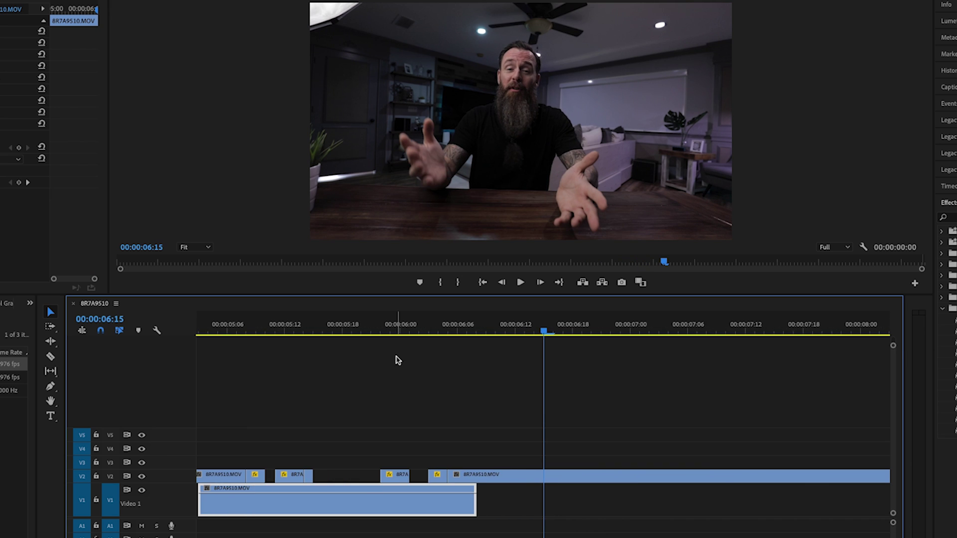
scroll(466, 367, "up", 1)
left_click_drag(735, 331, 418, 388)
left_click_drag(415, 329, 426, 330)
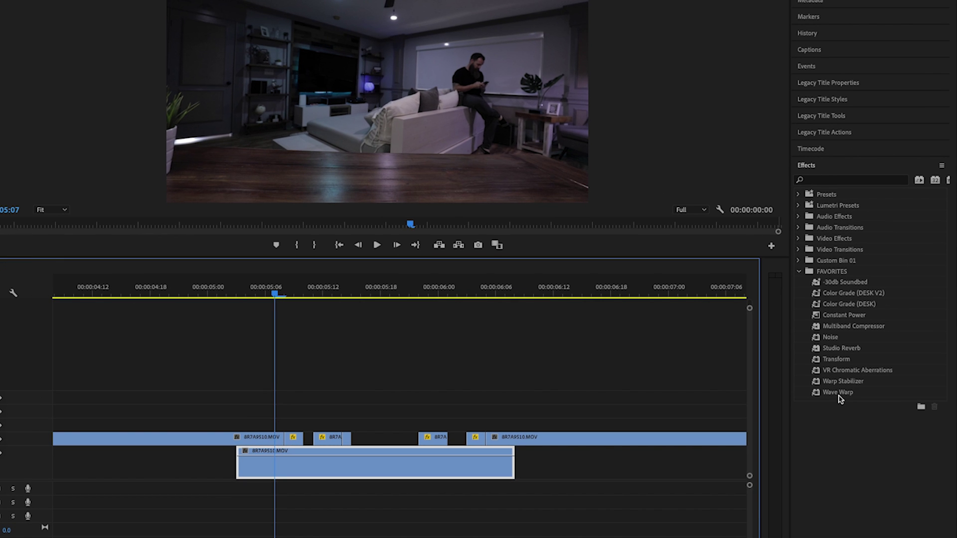
left_click(830, 181)
Step: Apply Wave Warp, found by searching 'warp', to the short couch clip and preview at 100%
type("warp")
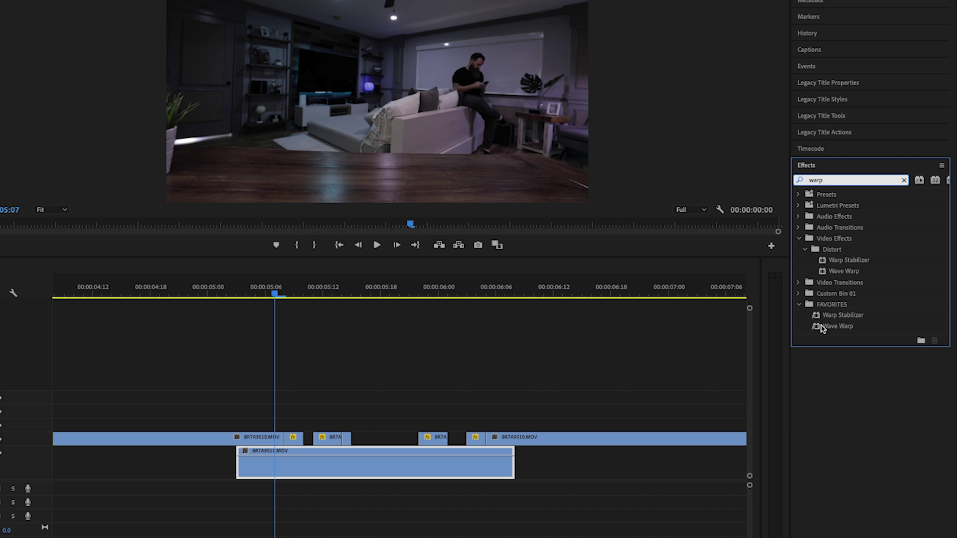
left_click_drag(827, 327, 324, 445)
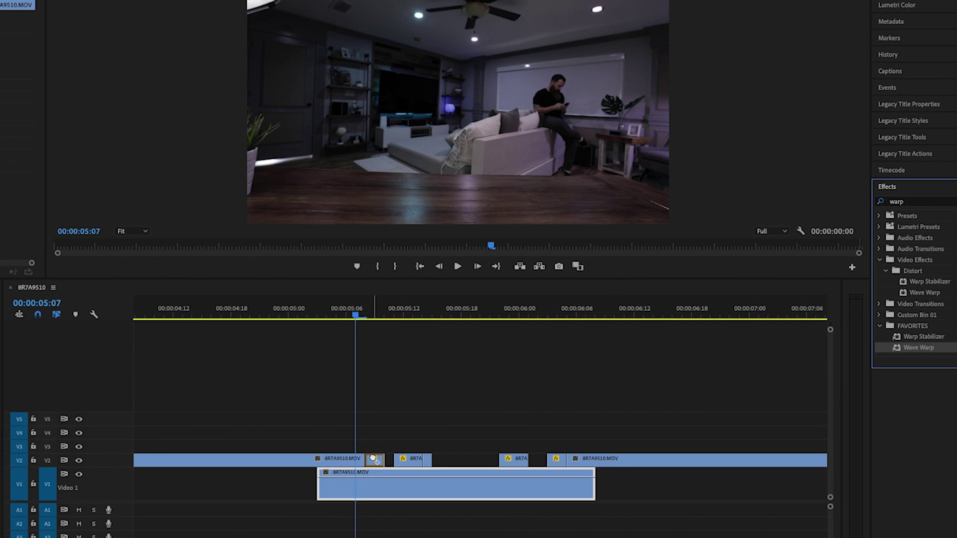
left_click(132, 231)
left_click(131, 294)
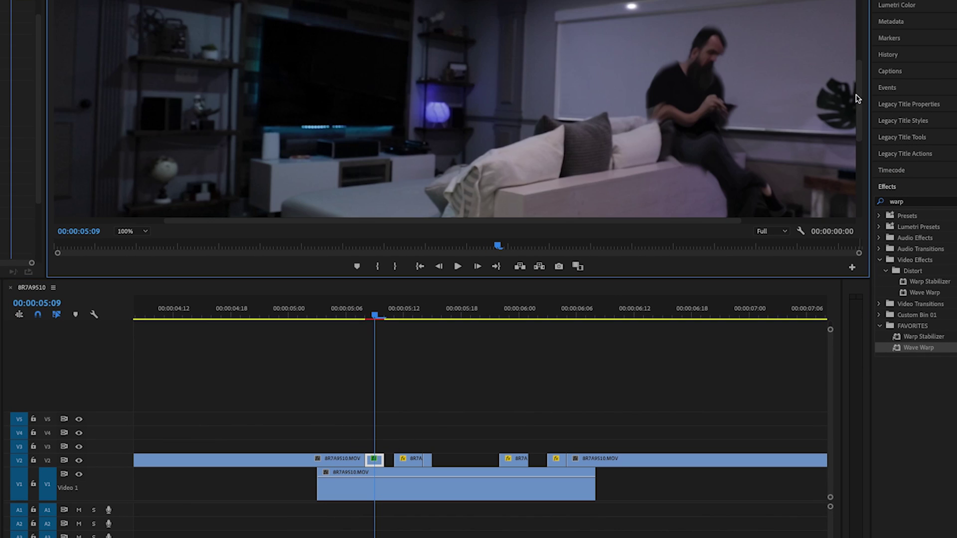
mouse_move(859, 89)
left_mouse_down()
mouse_move(859, 117)
mouse_move(860, 107)
left_mouse_up()
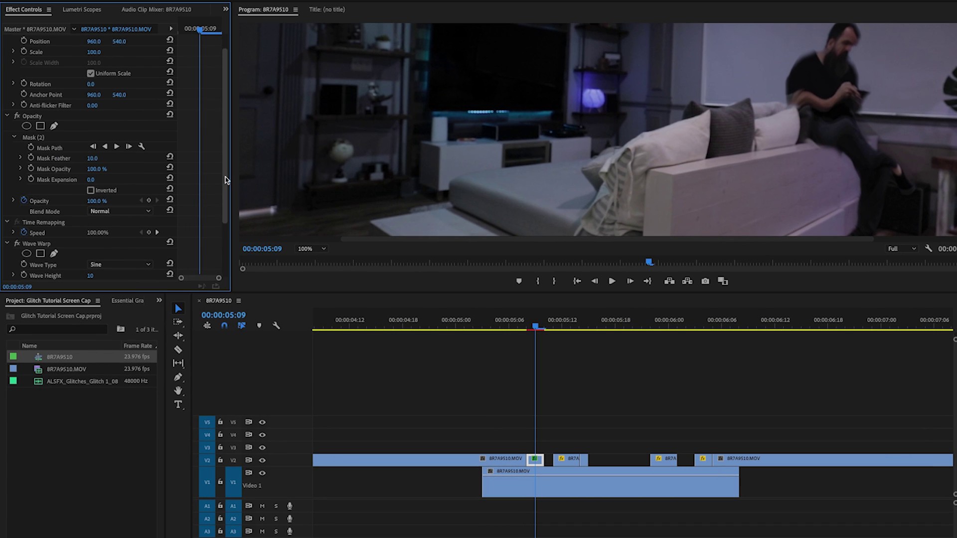
left_click_drag(227, 190, 231, 239)
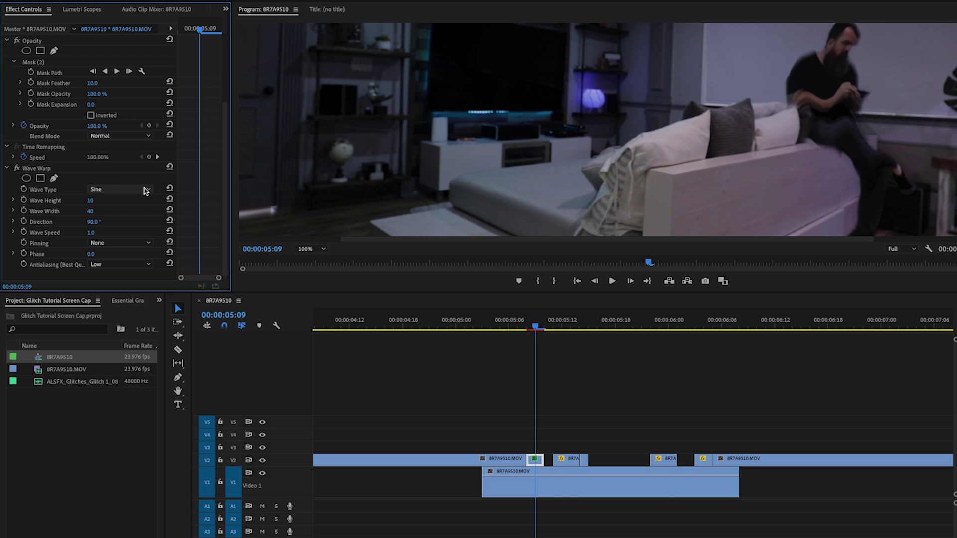
Step: Set Wave Warp to Square with height -9, width 2, direction 181°, and a new speed
left_click(143, 190)
left_click(121, 210)
left_click(149, 192)
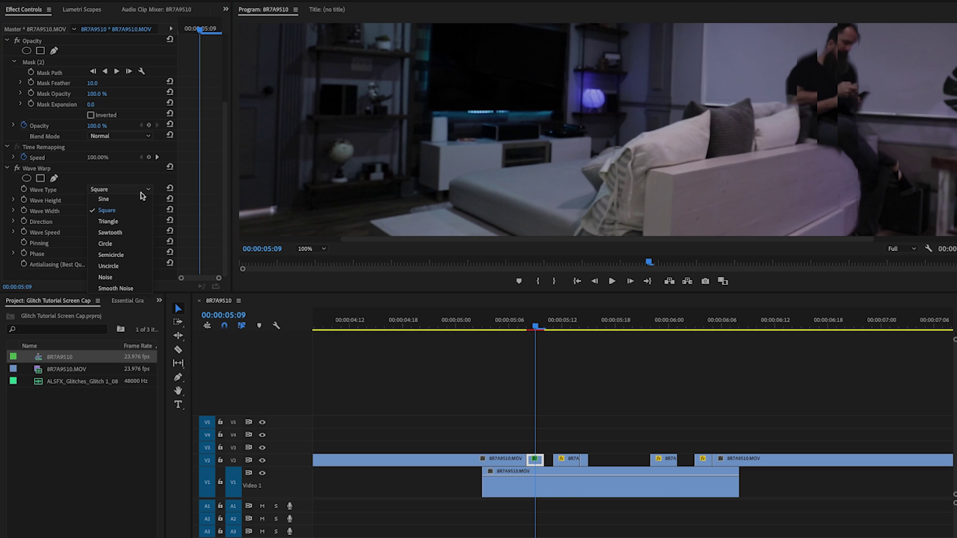
left_click(121, 212)
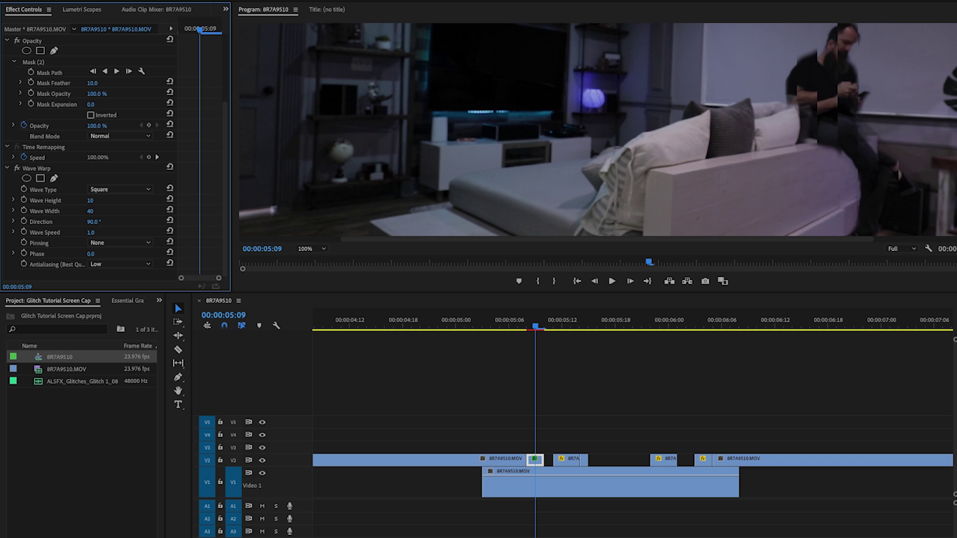
mouse_move(90, 201)
left_mouse_down()
mouse_move(80, 201)
mouse_move(101, 200)
left_mouse_up()
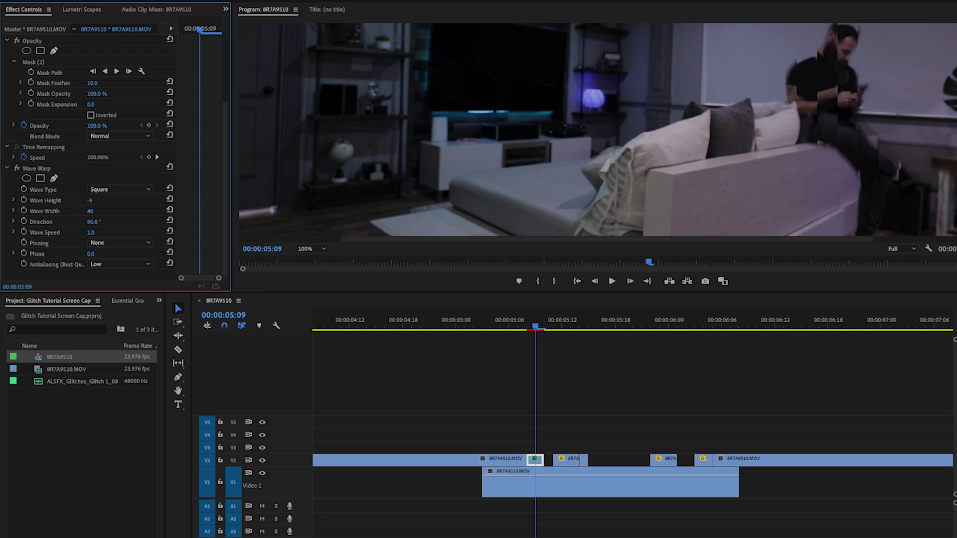
left_click_drag(90, 211, 78, 210)
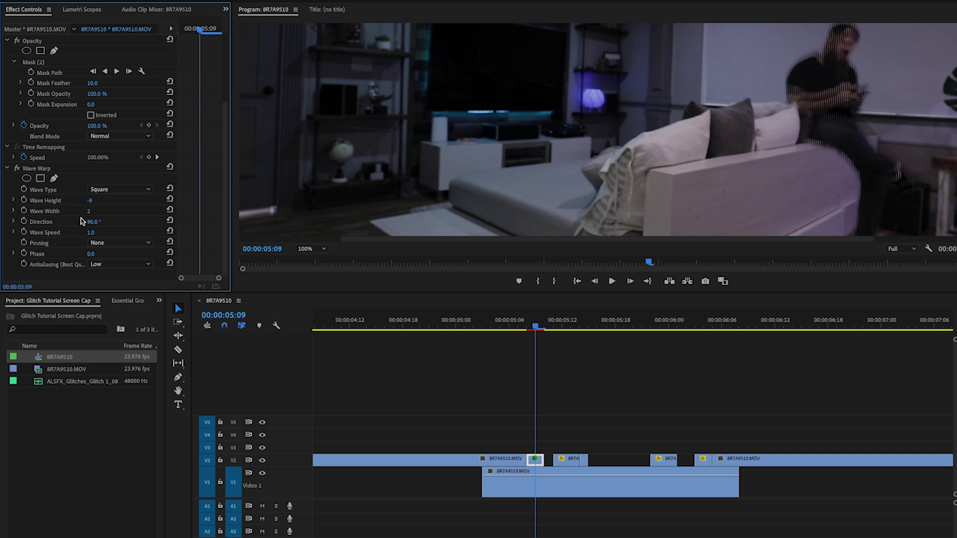
left_click_drag(92, 222, 116, 222)
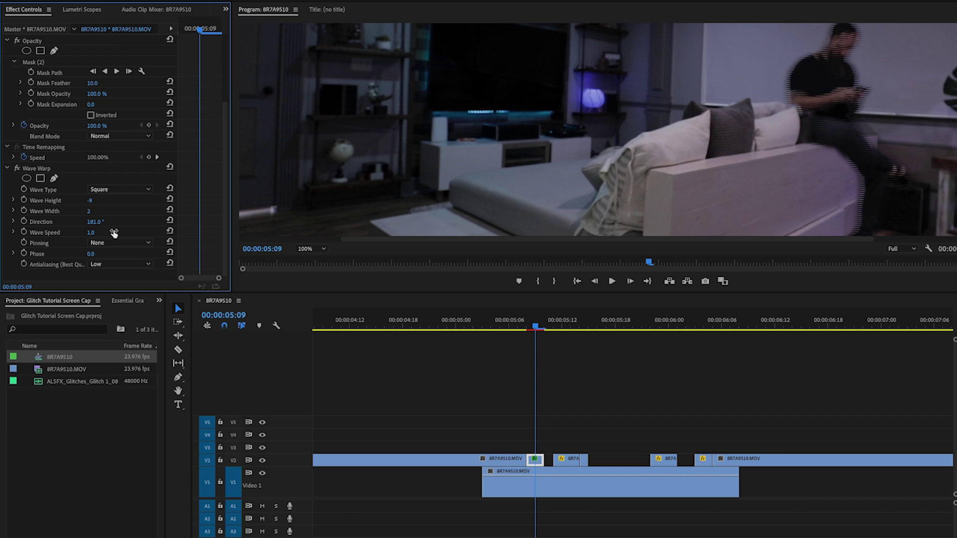
left_click(95, 233)
type("81.9")
key("Return")
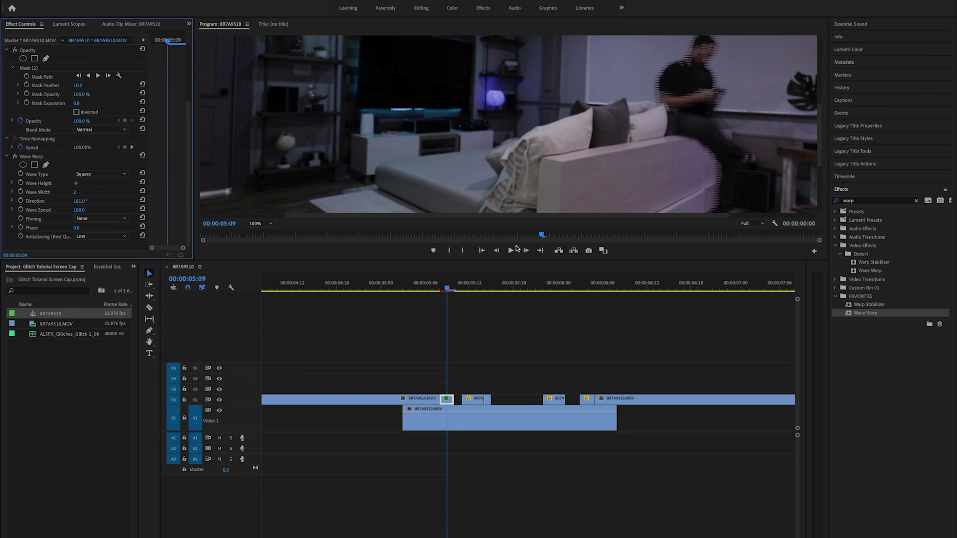
Step: Apply VR Chromatic Aberrations to the next short couch clip on V2 and save the project
mouse_move(454, 284)
left_mouse_down()
mouse_move(466, 284)
mouse_move(447, 287)
left_mouse_up()
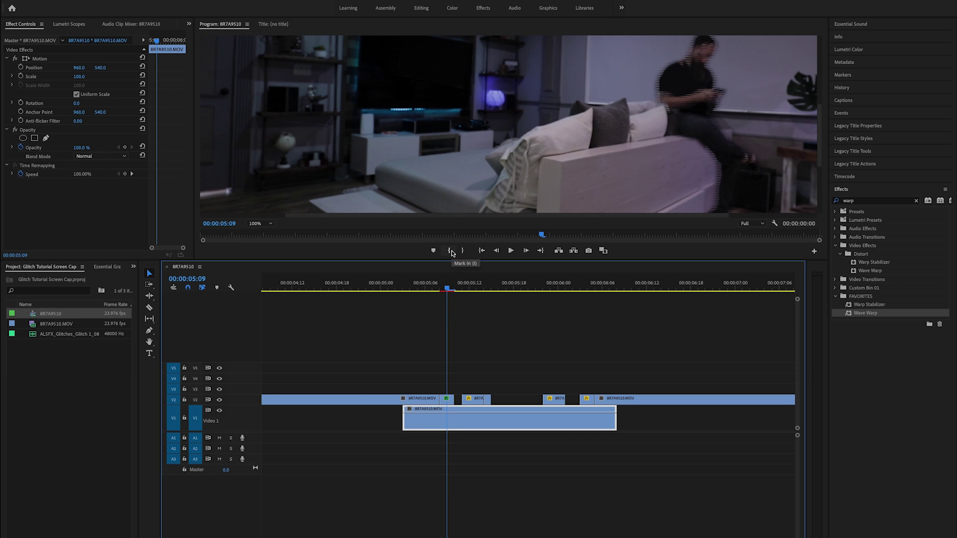
left_click(450, 401)
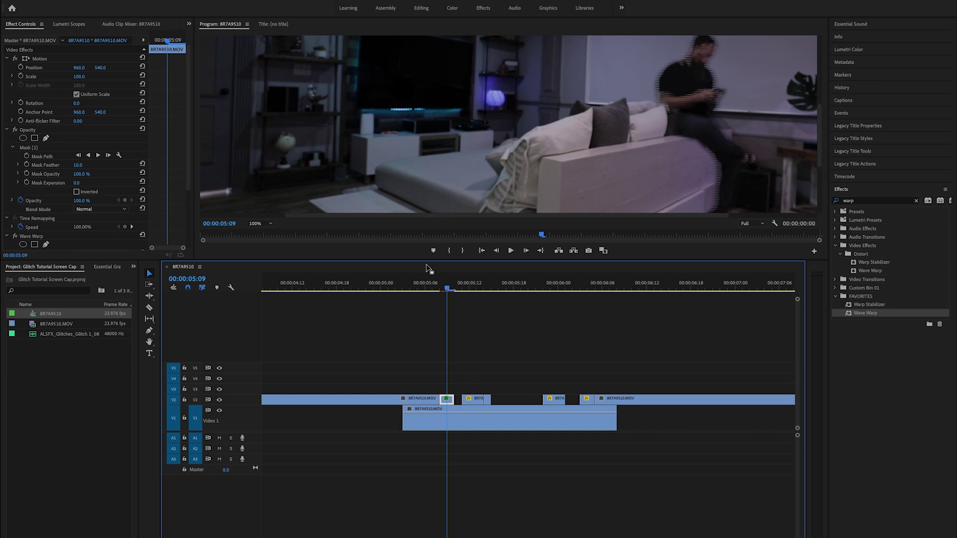
left_click(468, 285)
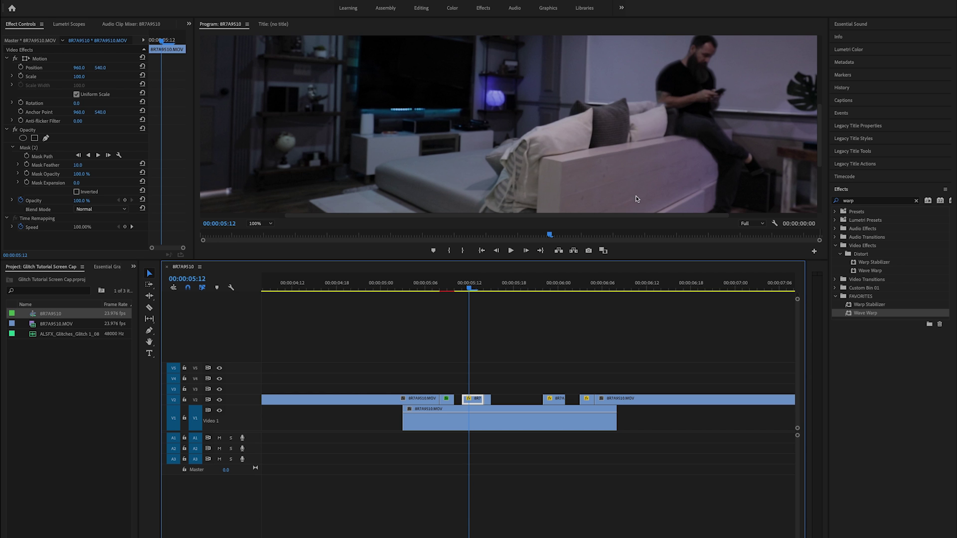
left_click(870, 201)
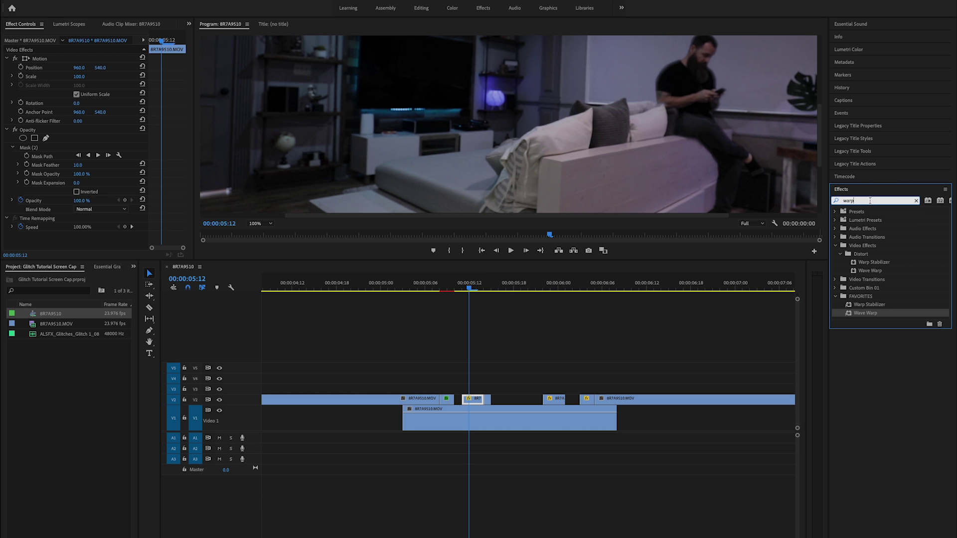
key("BackSpace")
key("BackSpace")
key("BackSpace")
key("BackSpace")
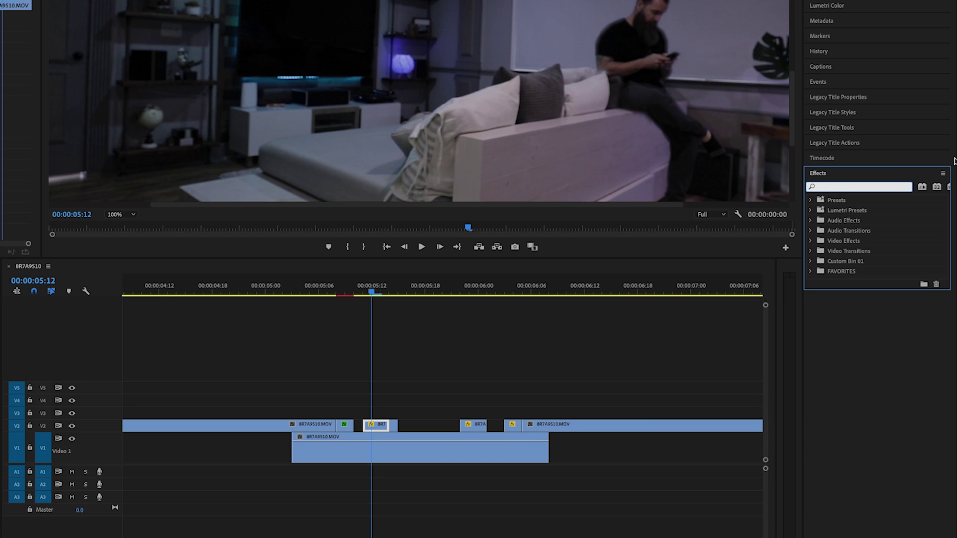
type("vr")
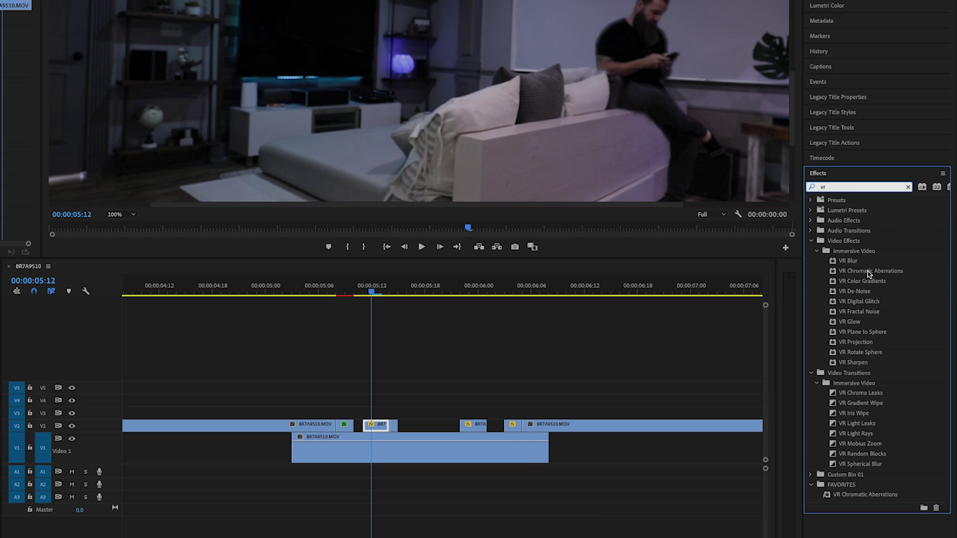
left_click_drag(880, 272, 514, 331)
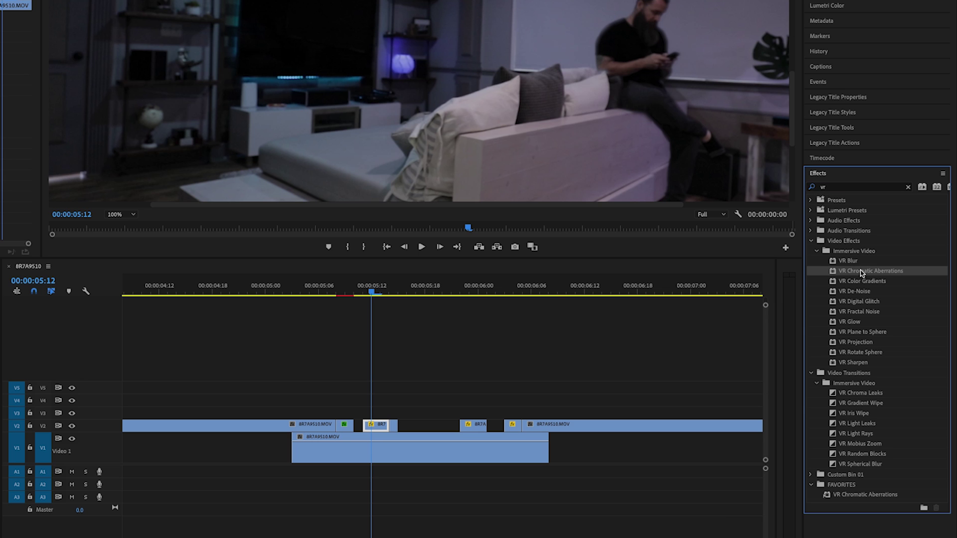
left_click_drag(585, 343, 449, 442)
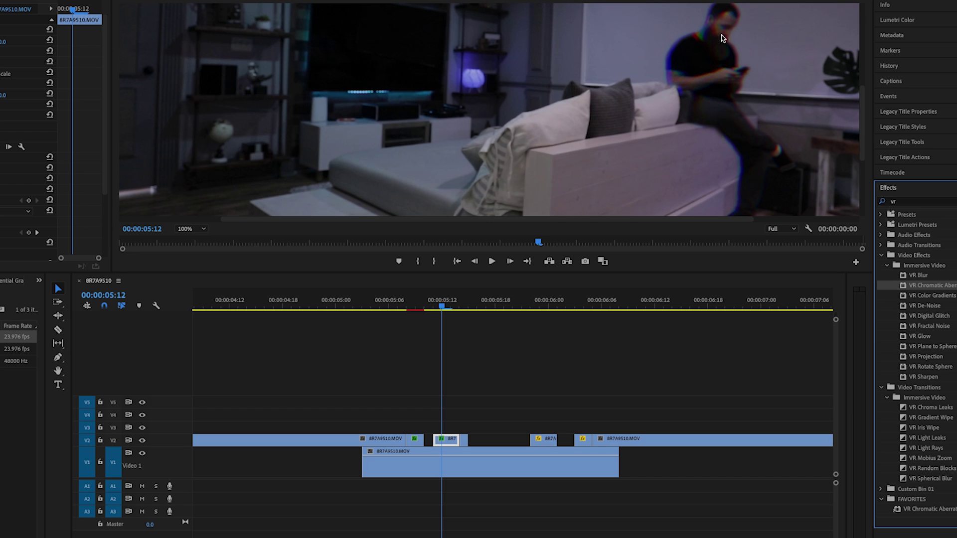
key("ctrl+s")
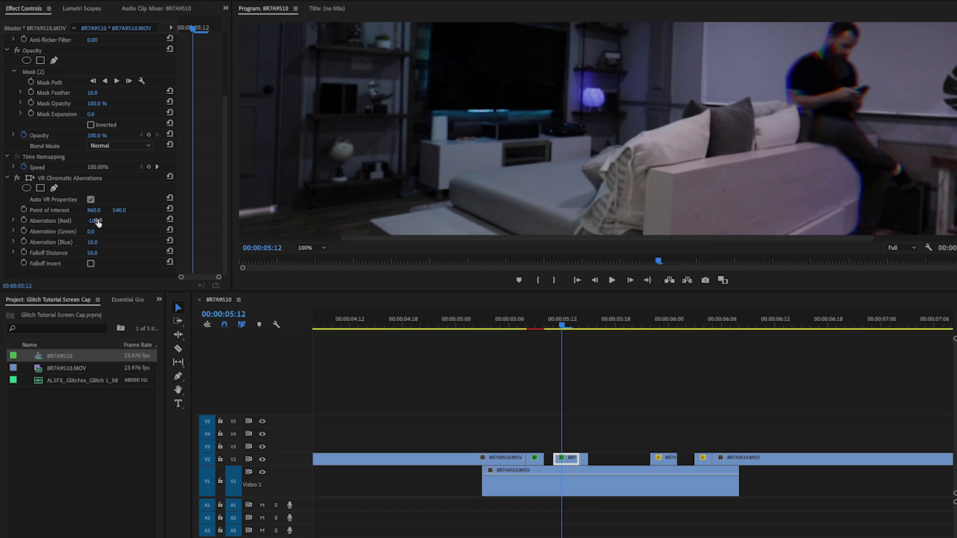
Step: Set the aberration to red -18, green -11, blue 12 and falloff distance 59
left_click(96, 221)
left_click_drag(96, 220, 85, 221)
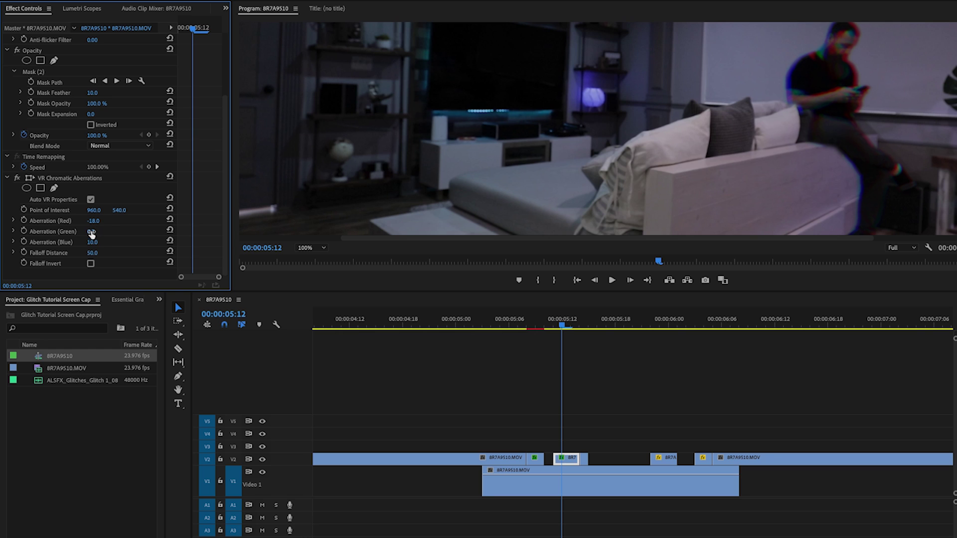
left_click_drag(91, 231, 85, 231)
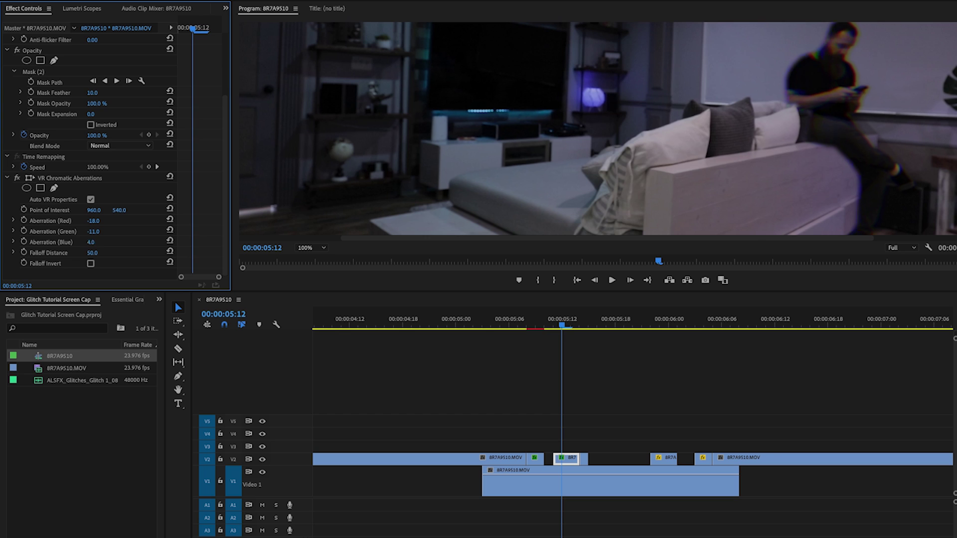
left_click_drag(92, 242, 92, 242)
mouse_move(96, 254)
left_mouse_down()
mouse_move(74, 254)
mouse_move(107, 252)
left_mouse_up()
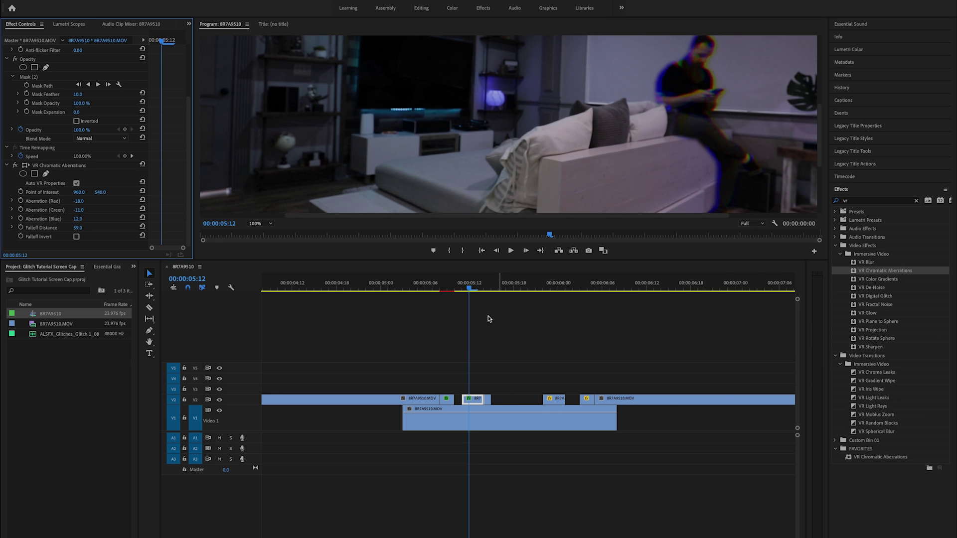
Step: Drop Wave Warp from Favorites onto the short V2 clip at 5:13, leaving its defaults
left_click_drag(465, 286, 425, 288)
key("space")
key("space")
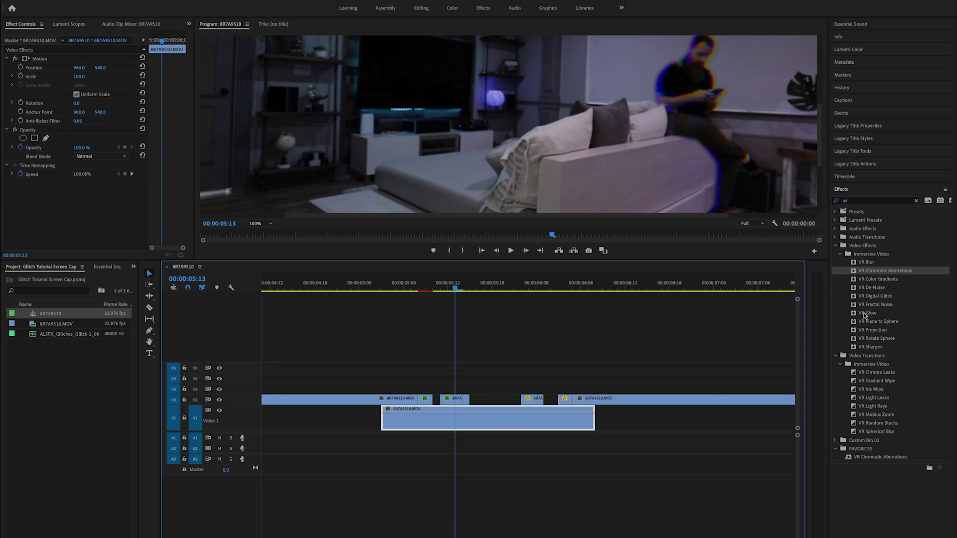
left_click(916, 200)
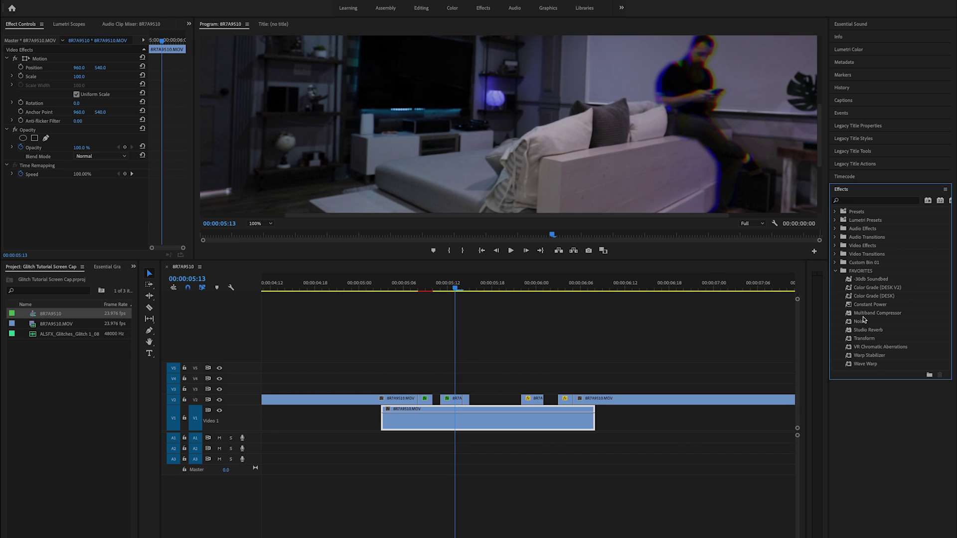
left_click_drag(860, 365, 447, 398)
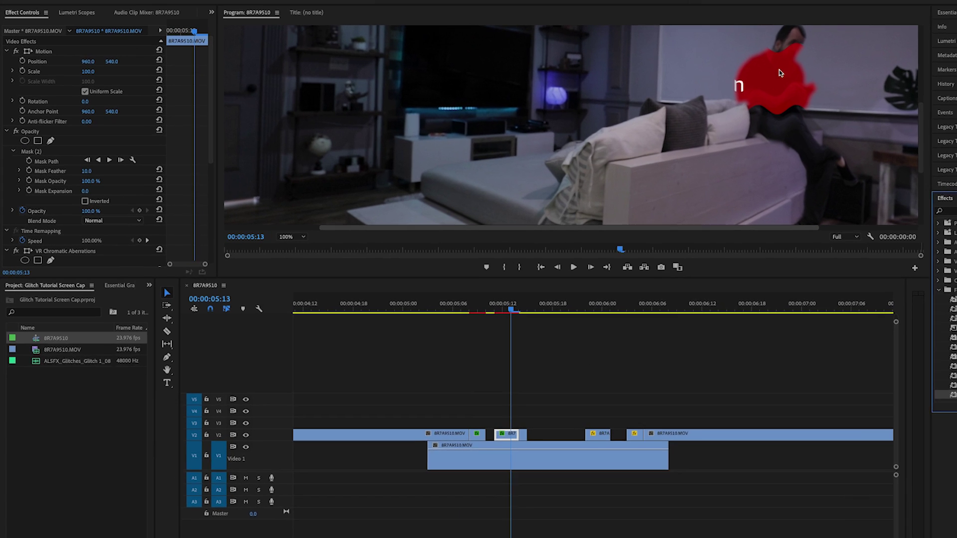
scroll(98, 163, "down", 1)
scroll(114, 173, "down", 6)
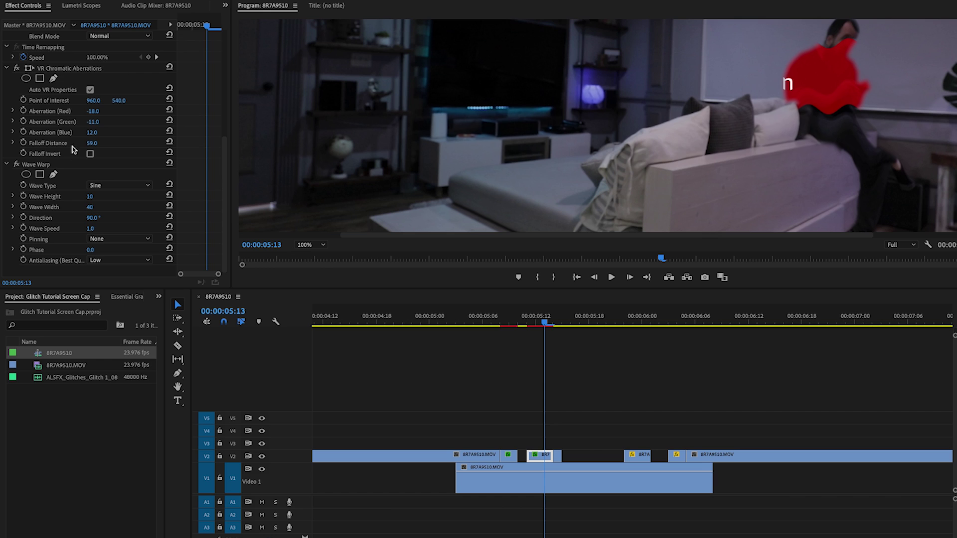
Step: Move Wave Warp above VR Chromatic Aberrations in the clip's effect stack
left_click(39, 165)
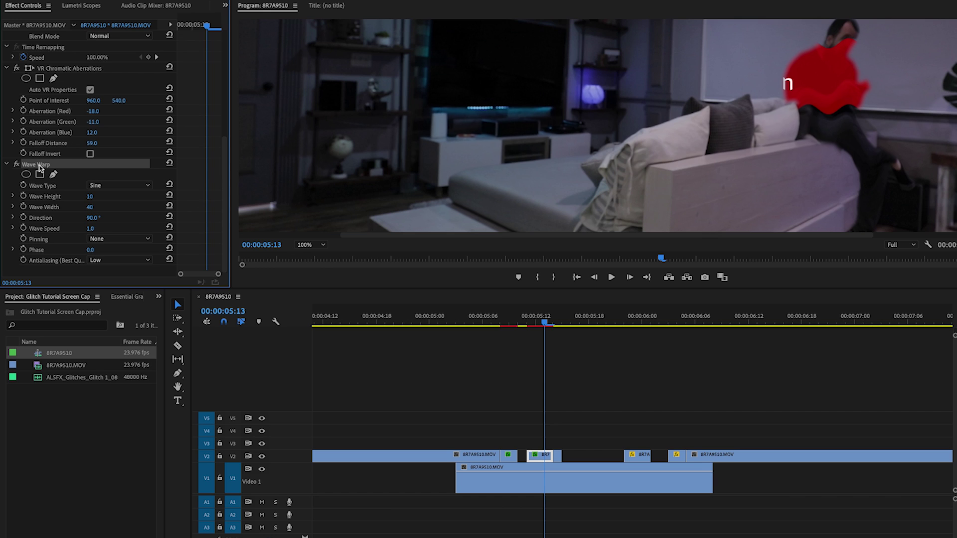
left_click_drag(40, 168, 58, 67)
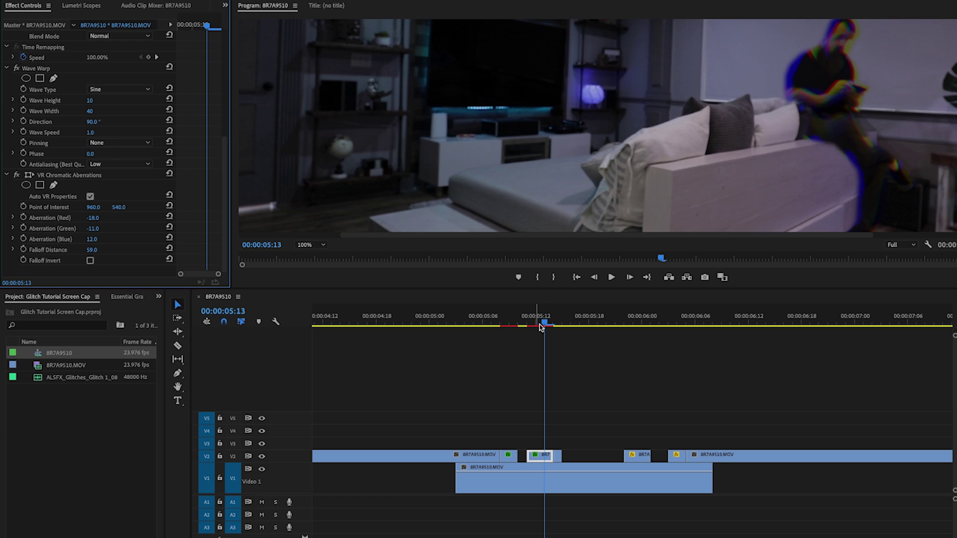
Step: Set playback resolution to 1/2 and cut Wave Warp's wave width from 40 to 2
left_click(903, 245)
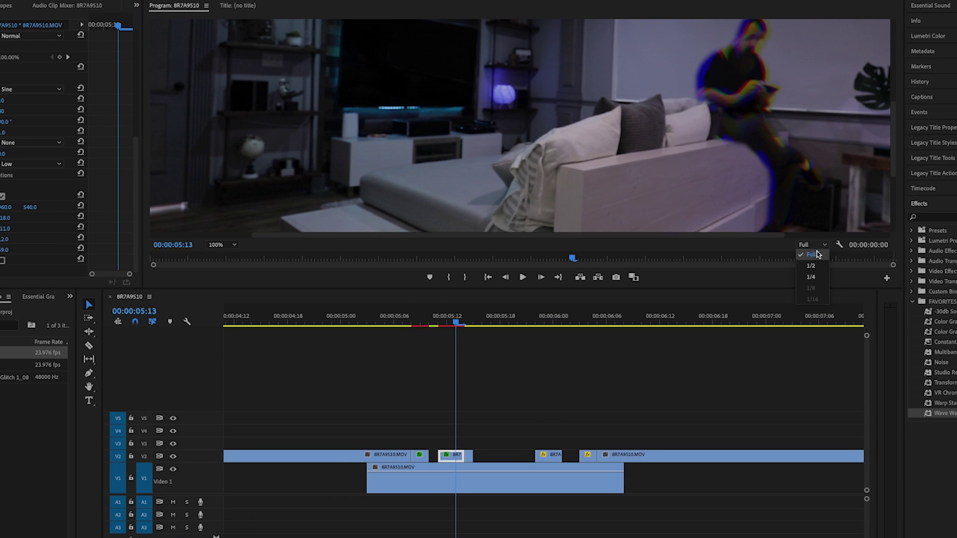
left_click(811, 265)
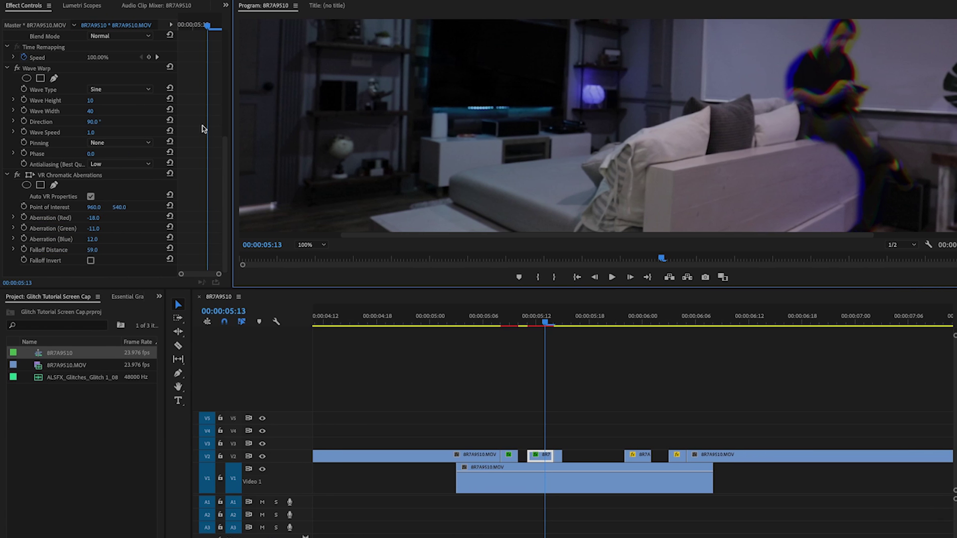
left_click_drag(226, 161, 225, 152)
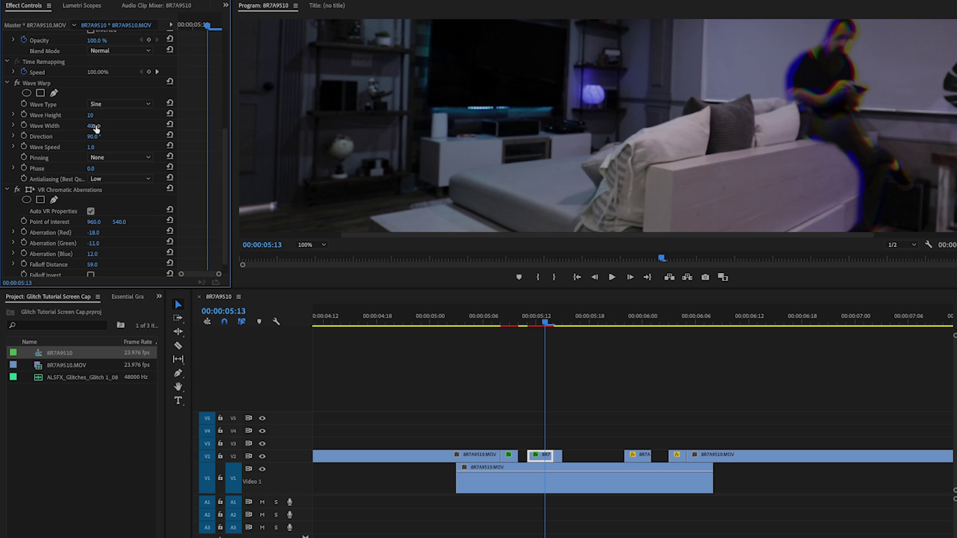
left_click_drag(90, 125, 71, 126)
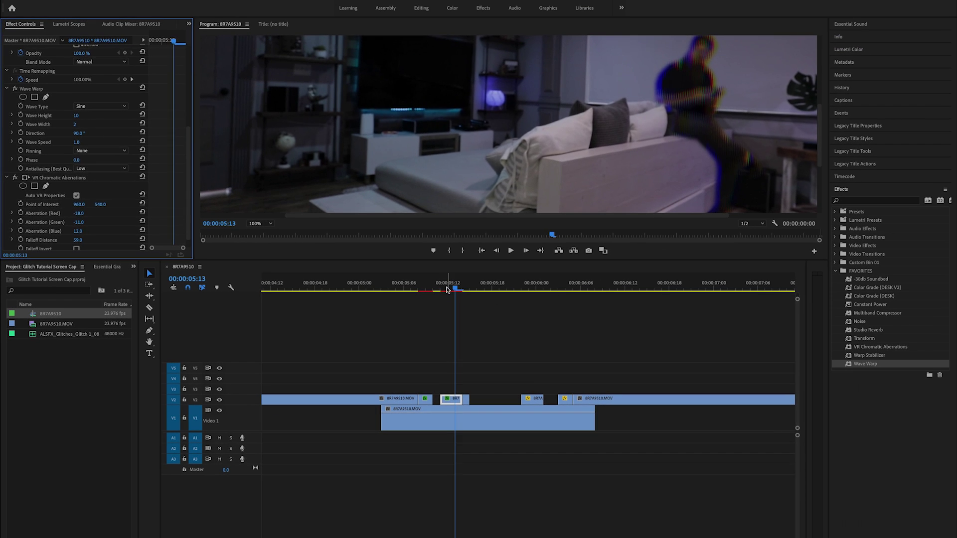
Step: Scrub the glitch frames, set the Program monitor zoom to Fit, and select the V2 clip at 5:14
left_click(530, 478)
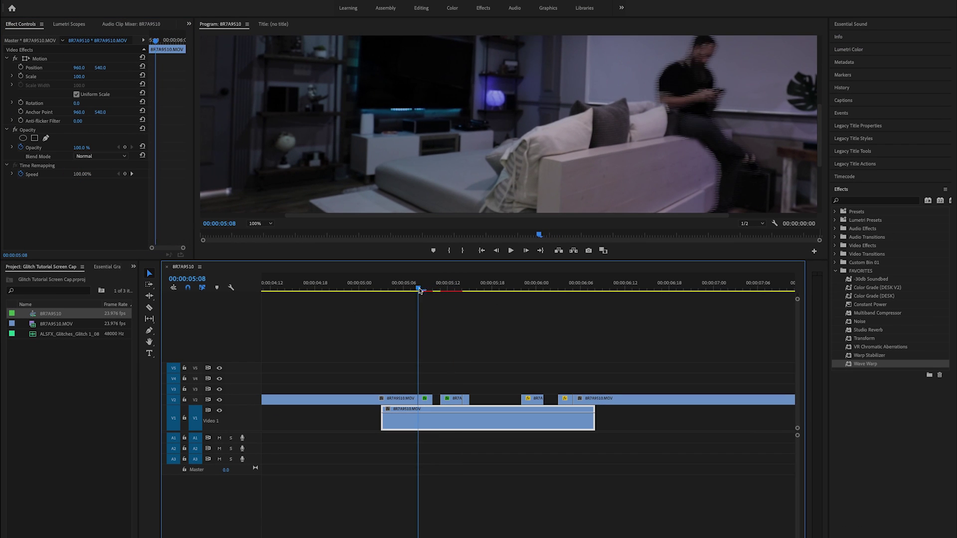
left_click_drag(503, 326, 530, 325)
mouse_move(443, 290)
left_mouse_down()
mouse_move(529, 291)
mouse_move(425, 289)
left_mouse_up()
left_click(259, 224)
left_click(254, 230)
left_click(429, 400)
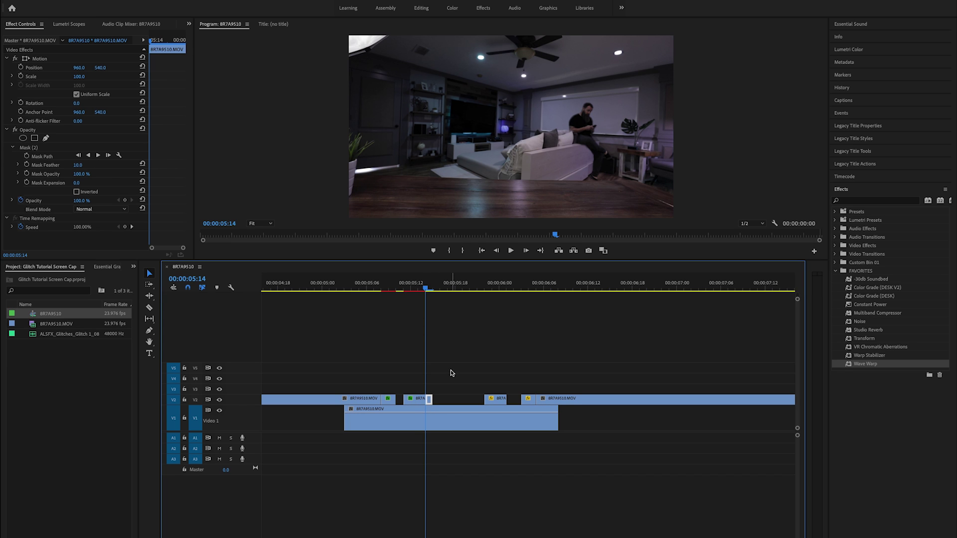
Step: Apply Noise to the short V2 clip at 5:14 and raise Amount of Noise to 95%
key("Right")
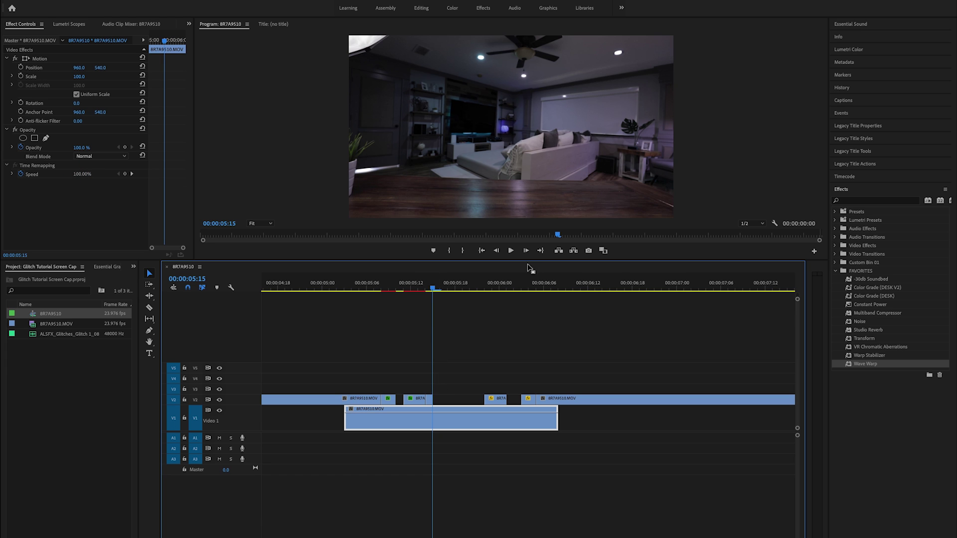
left_click(864, 201)
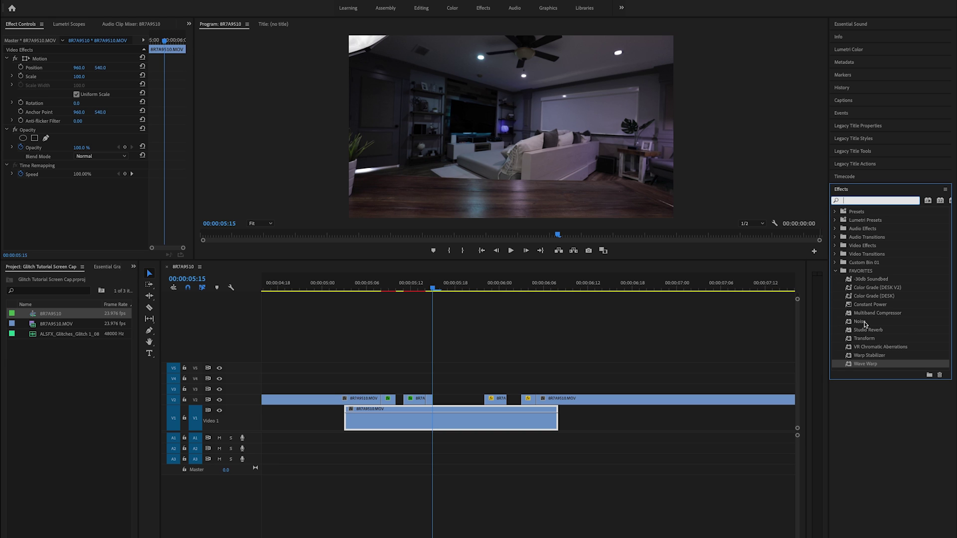
left_click_drag(856, 324, 432, 400)
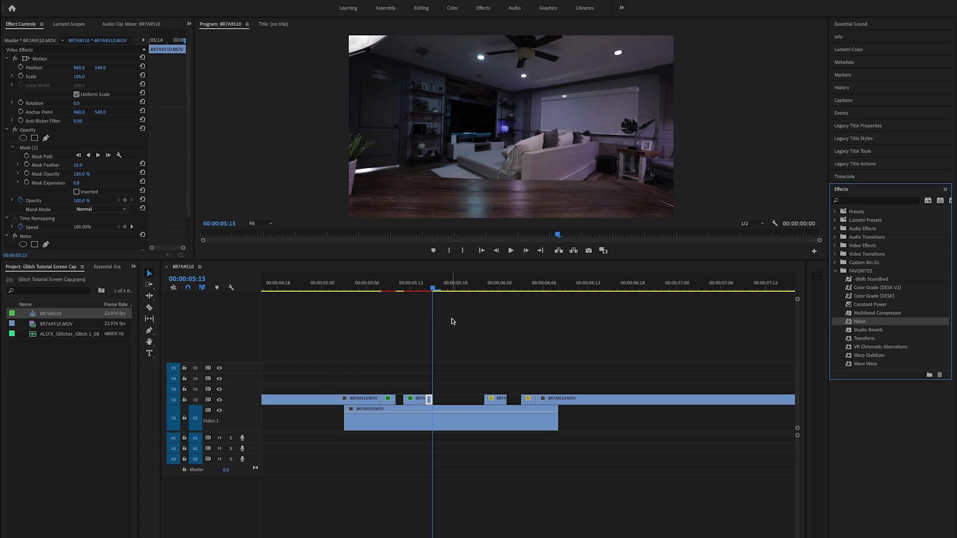
key("Left")
scroll(117, 170, "down", 2)
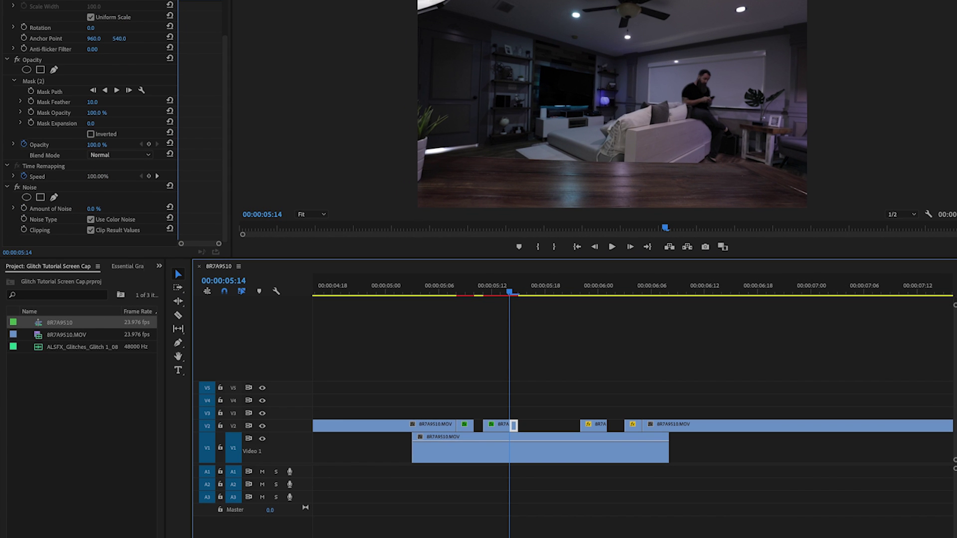
left_click_drag(94, 209, 102, 210)
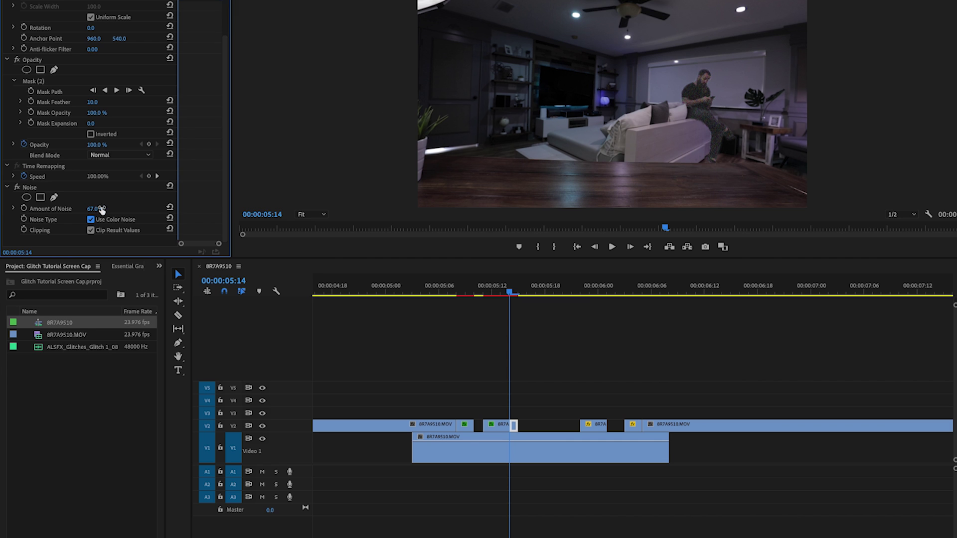
left_click_drag(98, 210, 103, 210)
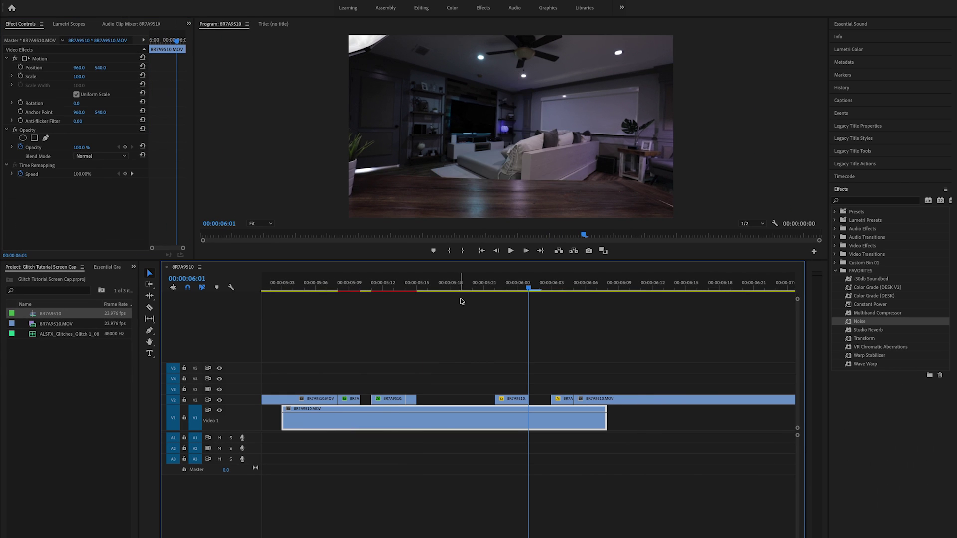
Step: Step frame by frame around 5:14, rescrub from 5:05 to 5:12, then select the clip near 5:22
left_click(315, 283)
key("Right")
key("Right")
key("Right")
key("Right")
key("Right")
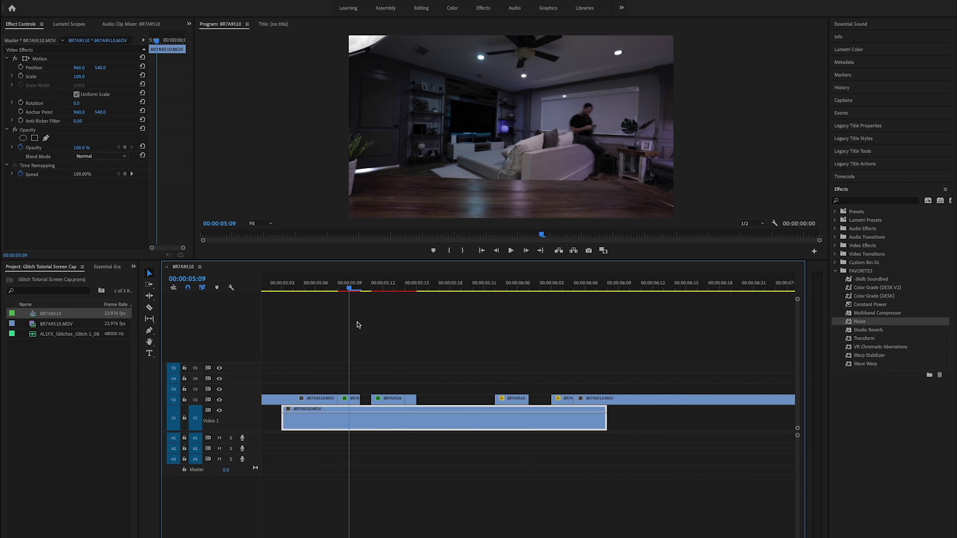
key("Right")
key("Right")
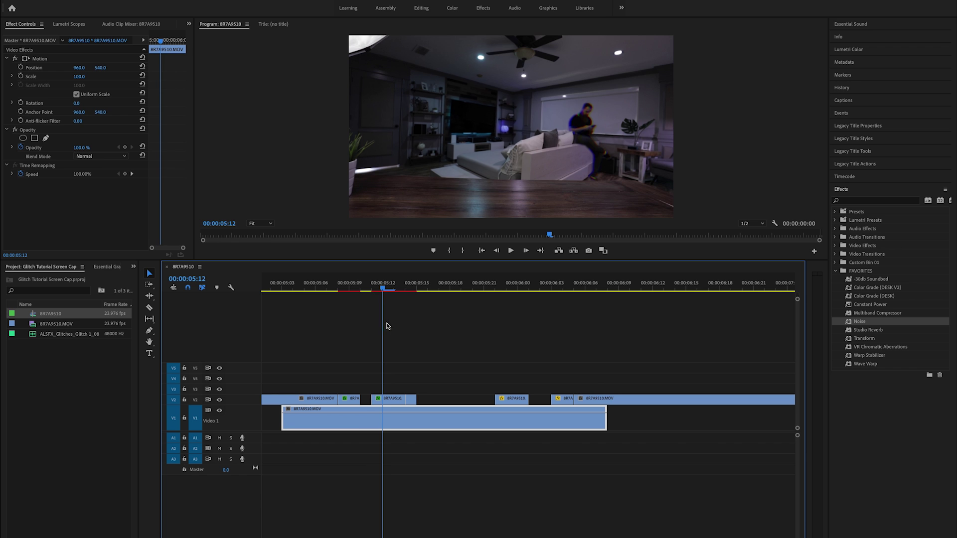
key("Right")
key("Right")
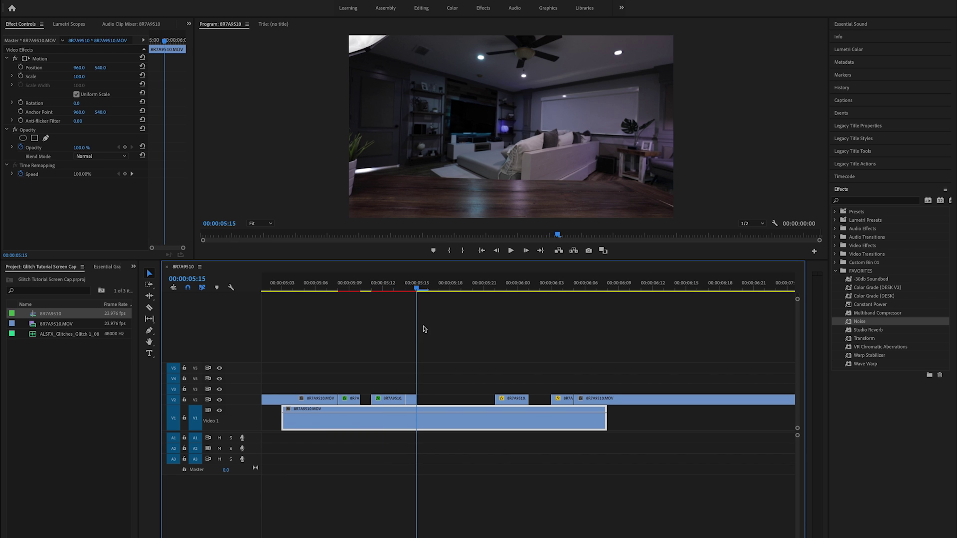
key("Left")
left_click(306, 329)
left_click_drag(306, 333, 510, 409)
left_click(513, 399)
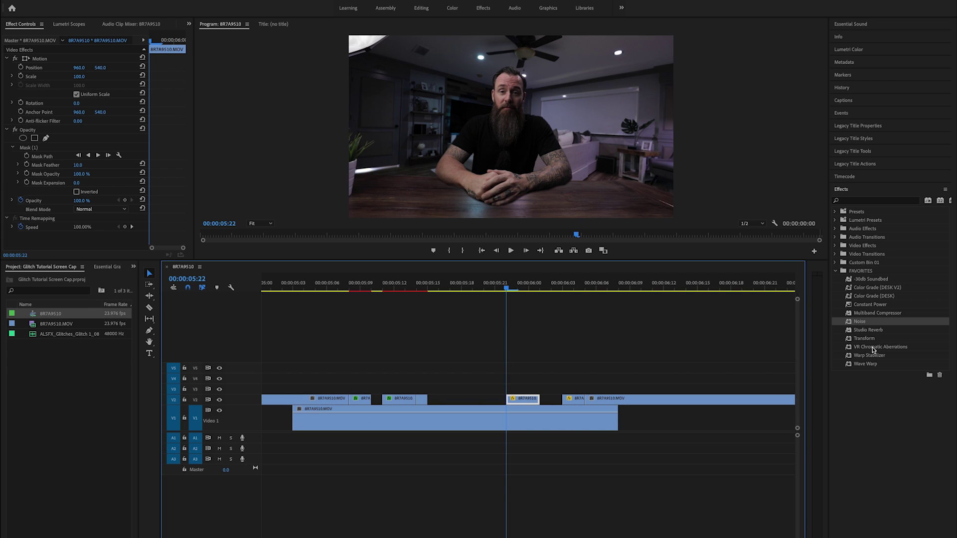
Step: Apply VR Chromatic Aberrations to the V2 clip near 5:22 with red -10 and blue -24
left_click_drag(873, 350, 526, 399)
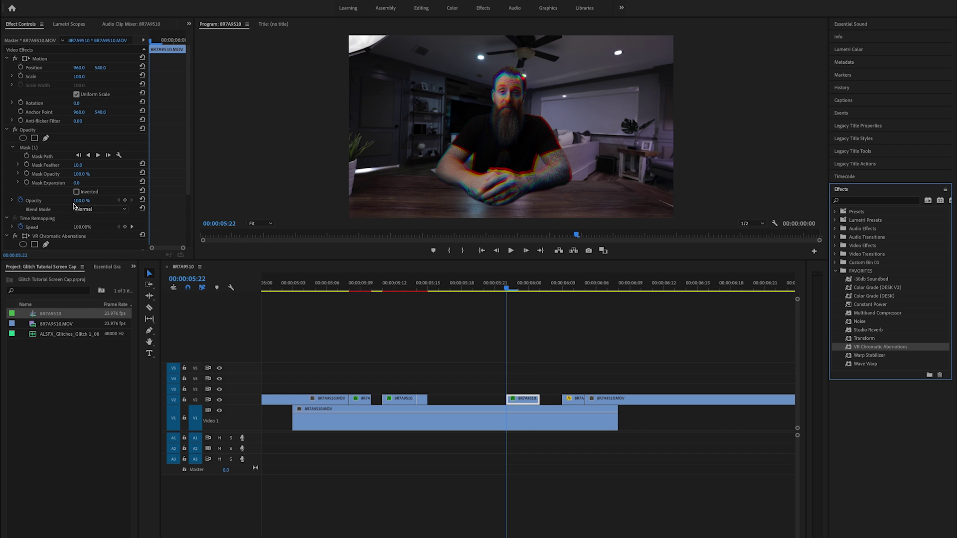
scroll(94, 196, "down", 4)
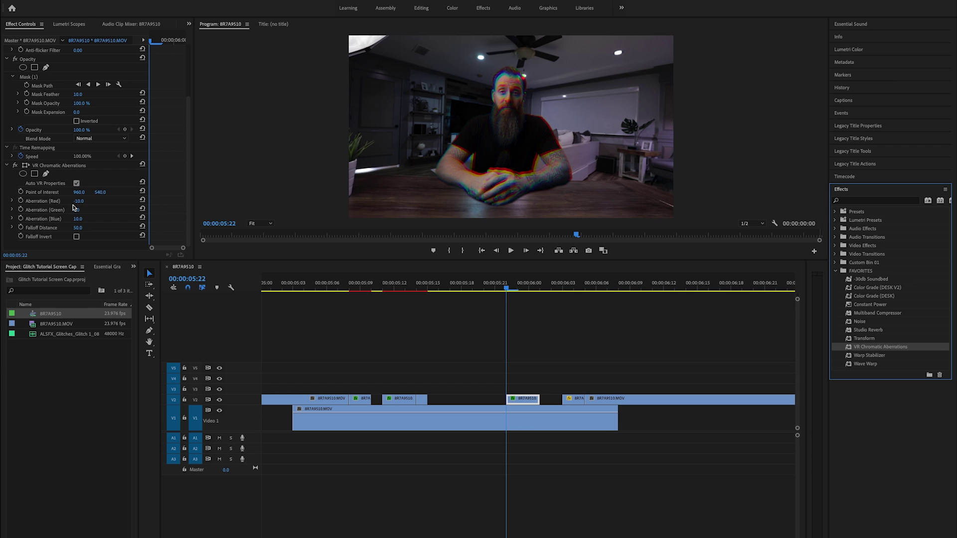
left_click(80, 218)
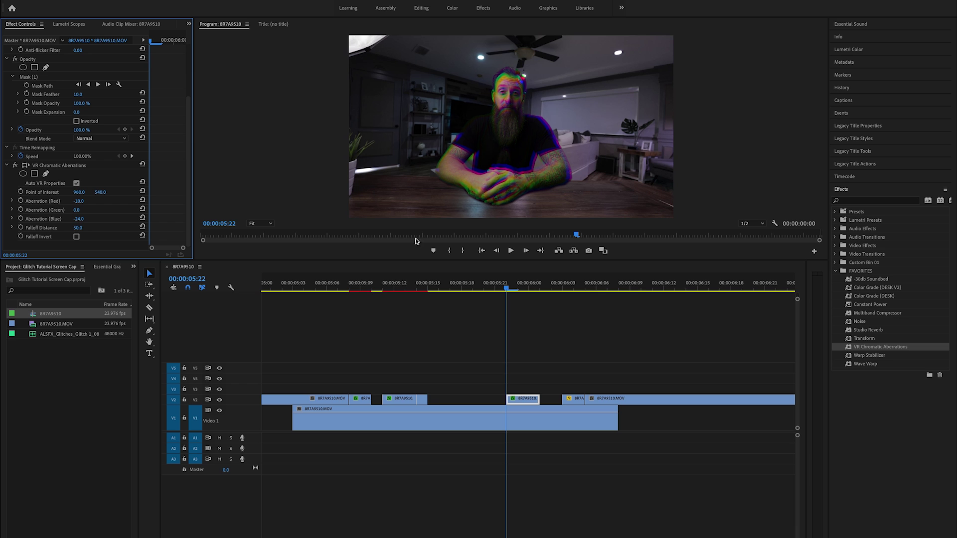
left_click_drag(506, 292, 515, 291)
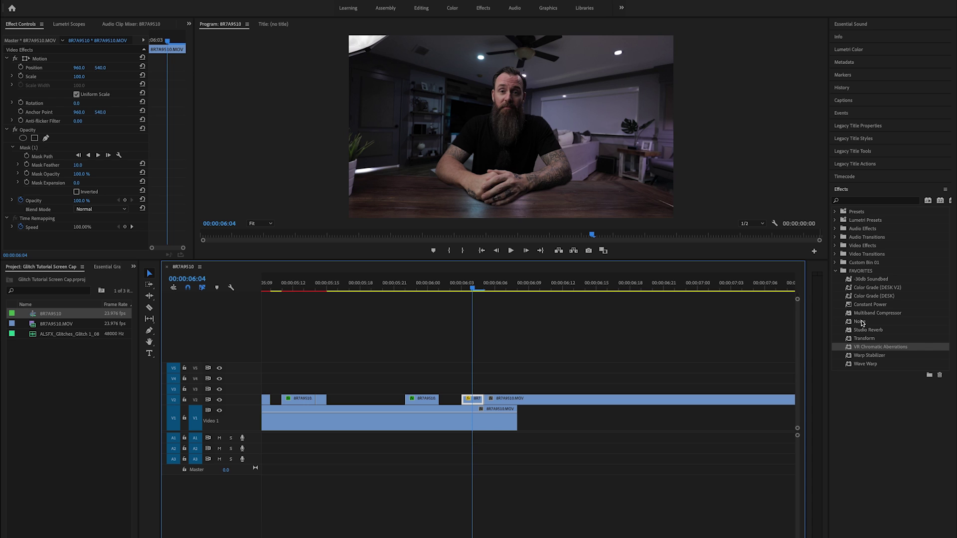
Step: Apply Wave Warp to the next V2 clip with Noise wave type and wave width 189
left_click_drag(865, 364, 478, 399)
scroll(101, 198, "down", 1)
scroll(100, 197, "down", 3)
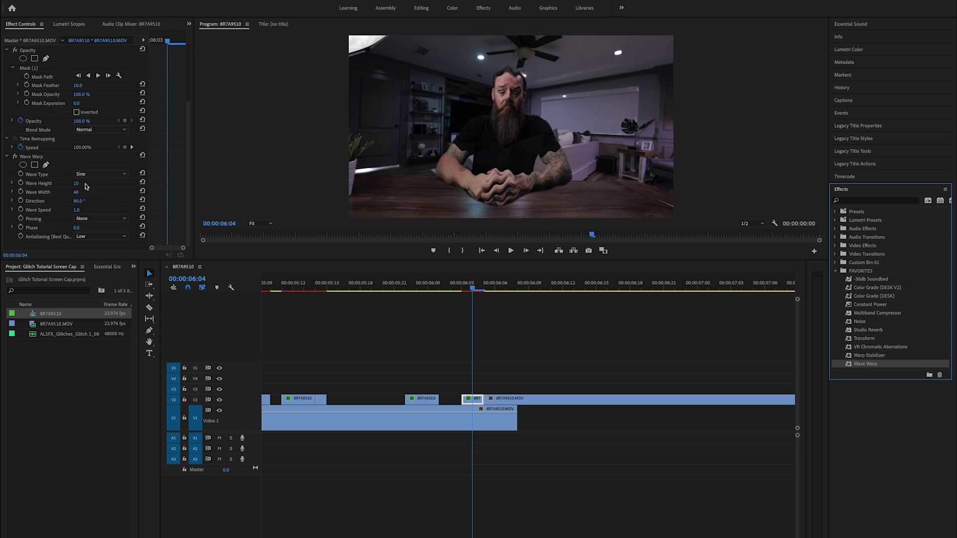
left_click(99, 174)
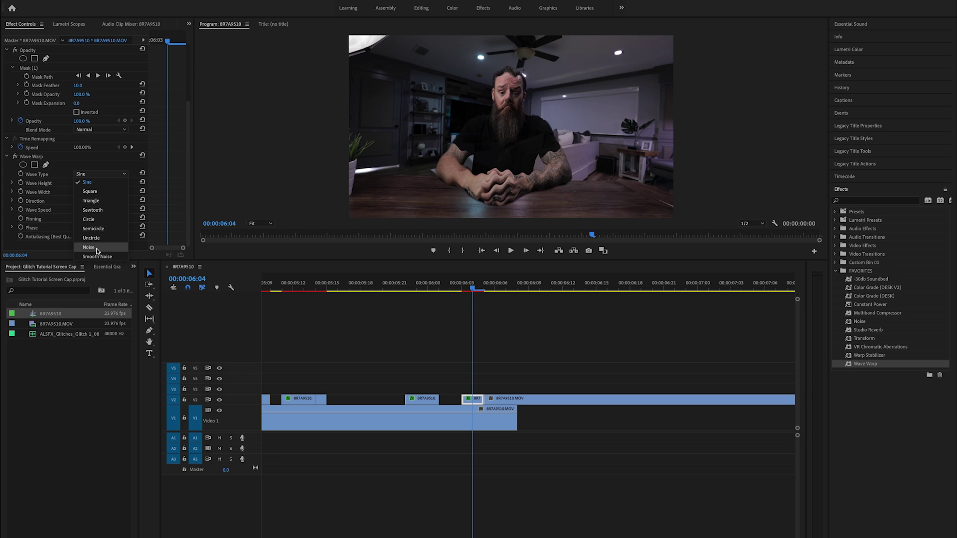
left_click(97, 250)
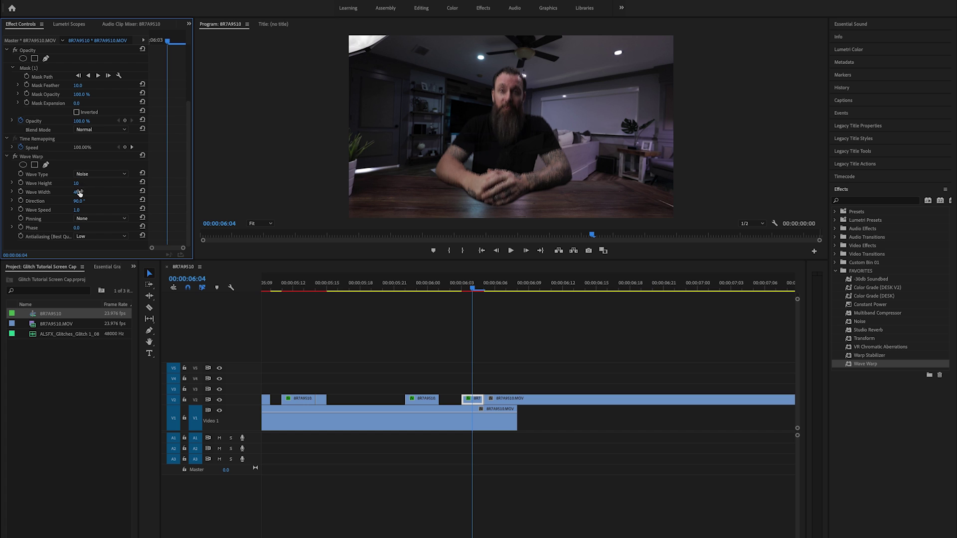
left_click_drag(76, 192, 122, 192)
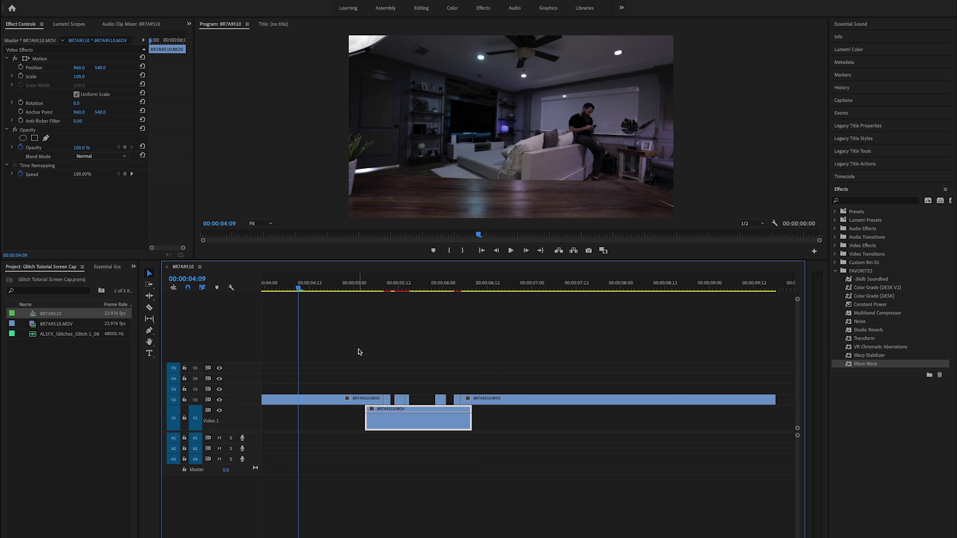
key("space")
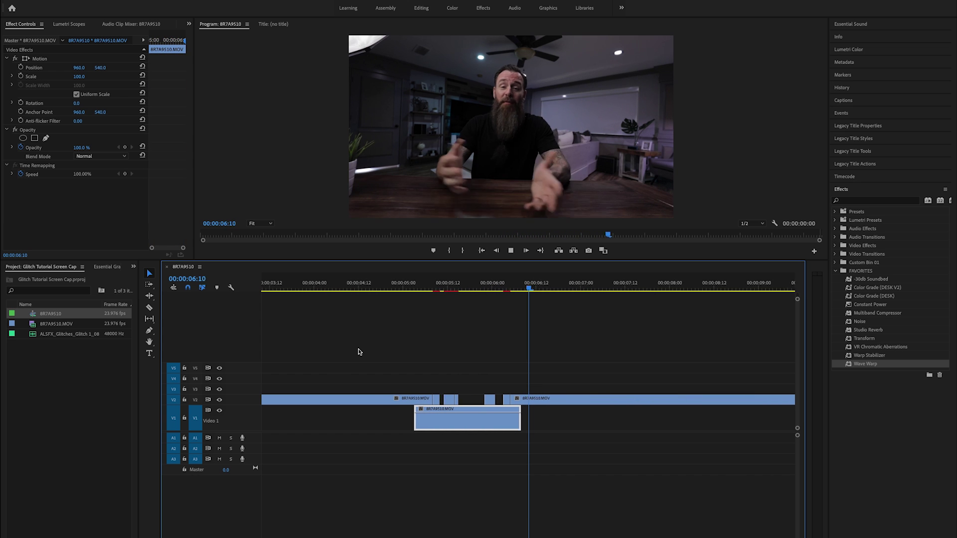
left_click_drag(528, 287, 299, 328)
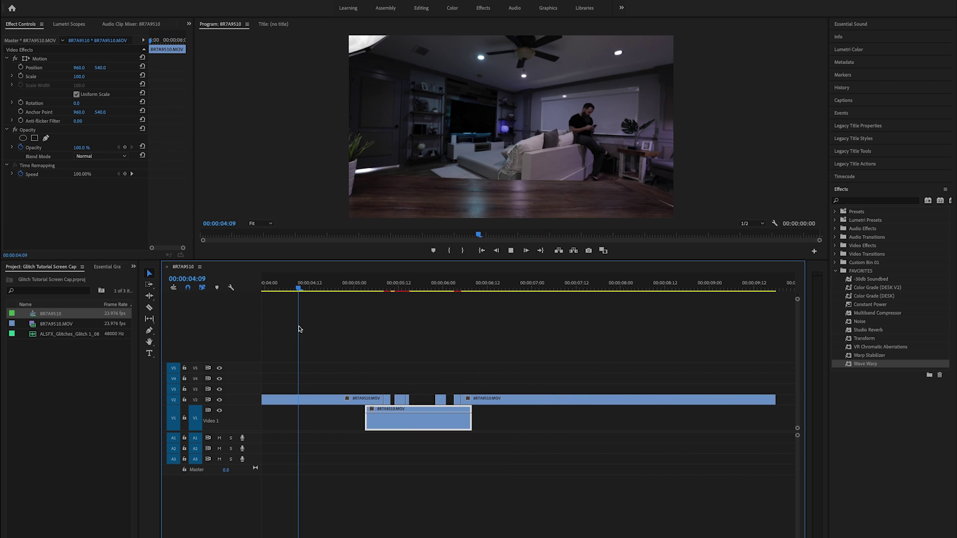
key("space")
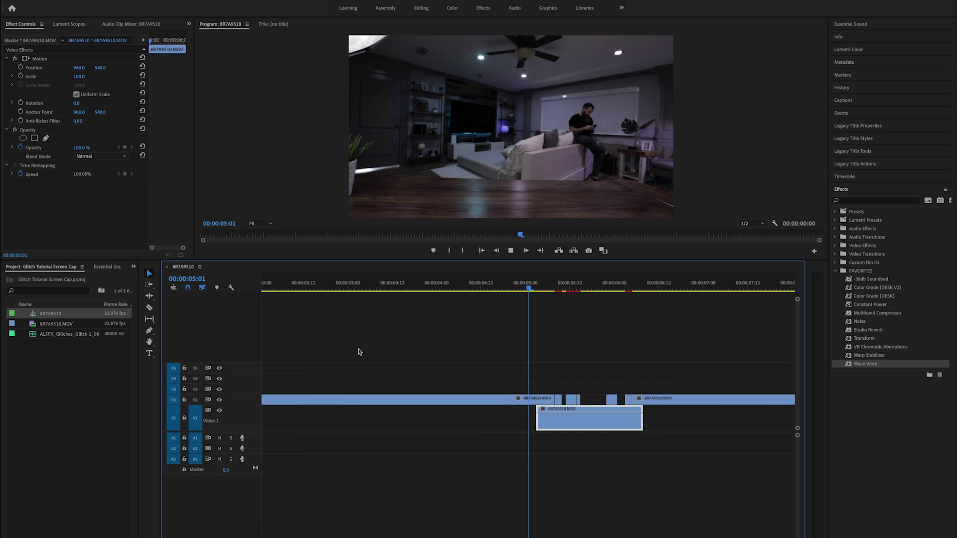
Step: Drag ALSFX_Glitches onto track A2 and zoom the timeline out to show the whole sequence
left_click(65, 334)
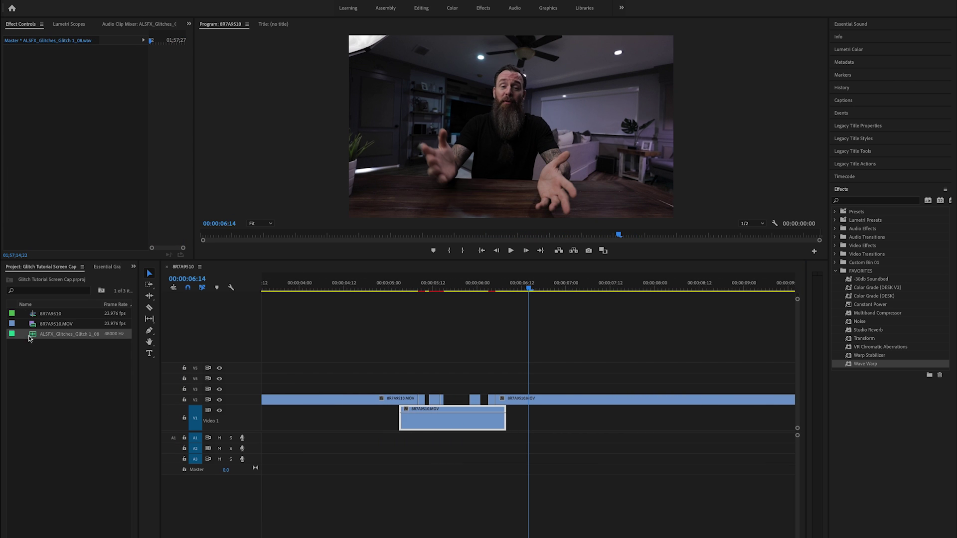
left_click_drag(43, 348, 370, 448)
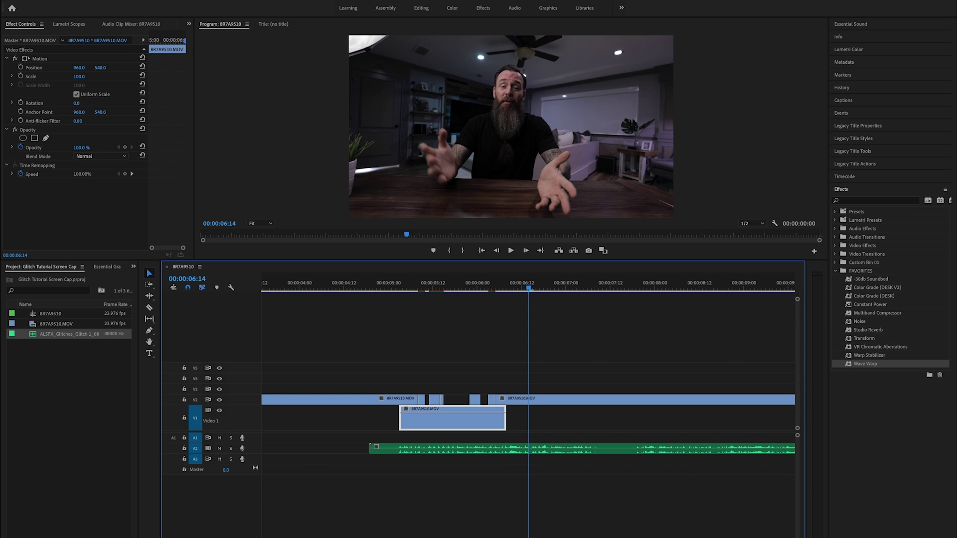
key("shift+5")
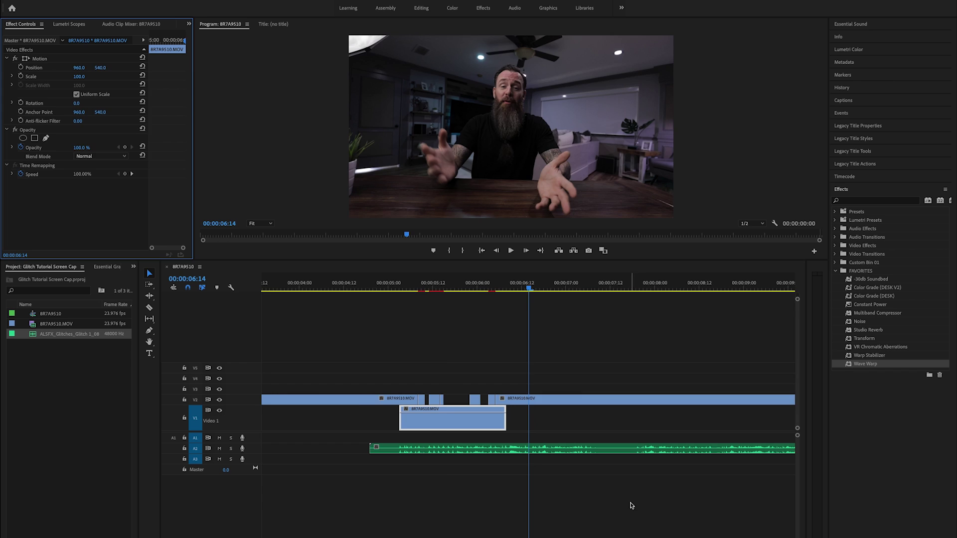
key("minus")
key("minus")
key("minus")
left_click(446, 294)
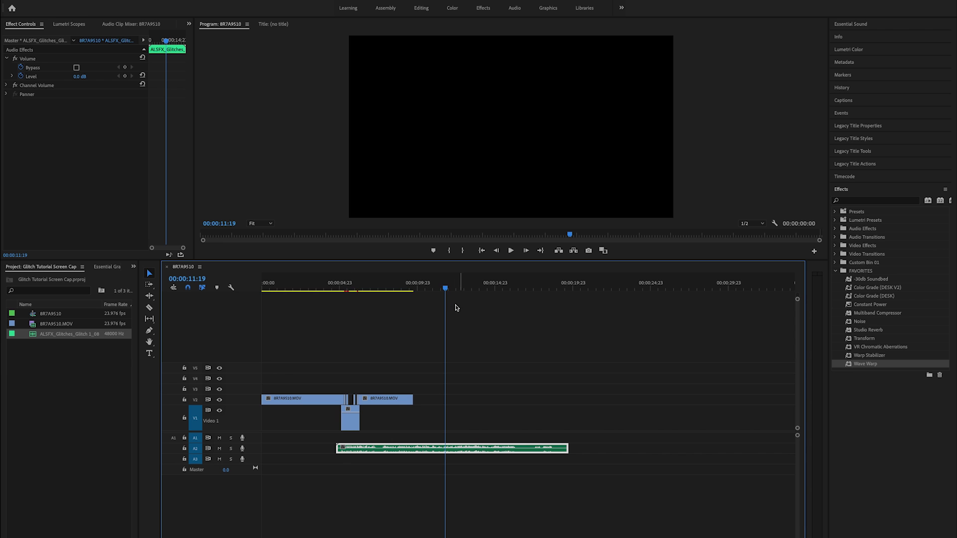
Step: Preview the glitch sound, zoom in on the jump cut, and slide the A2 sound later
key("j")
key("k")
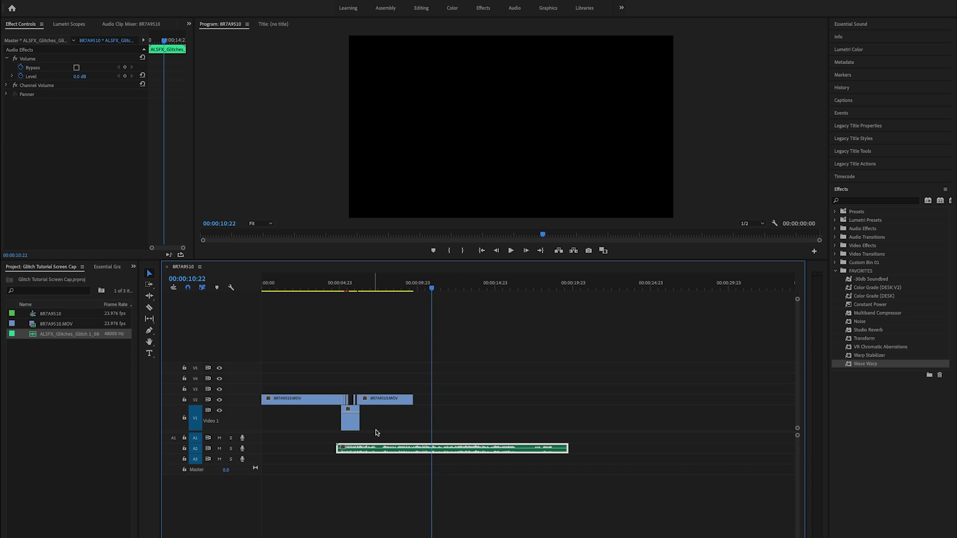
key("=")
left_click_drag(699, 288, 417, 417)
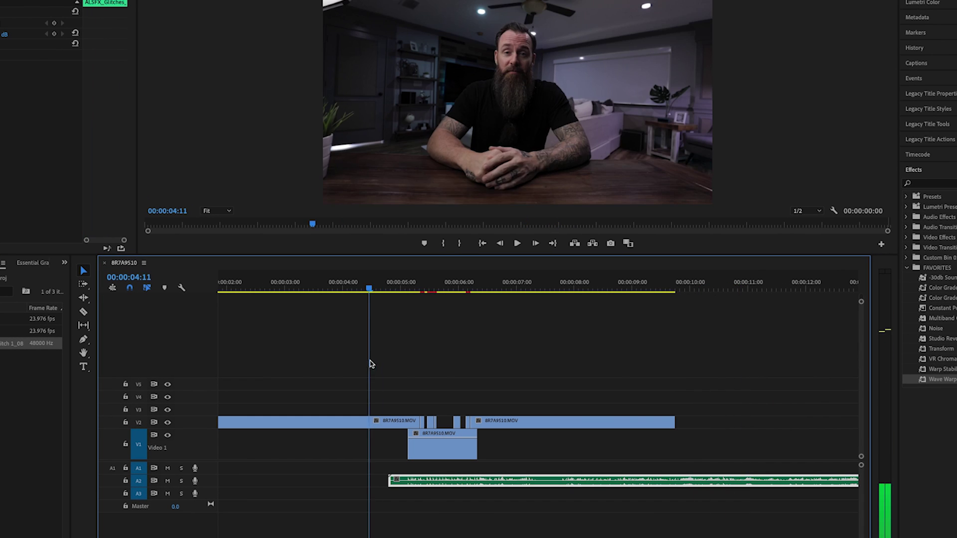
key("=")
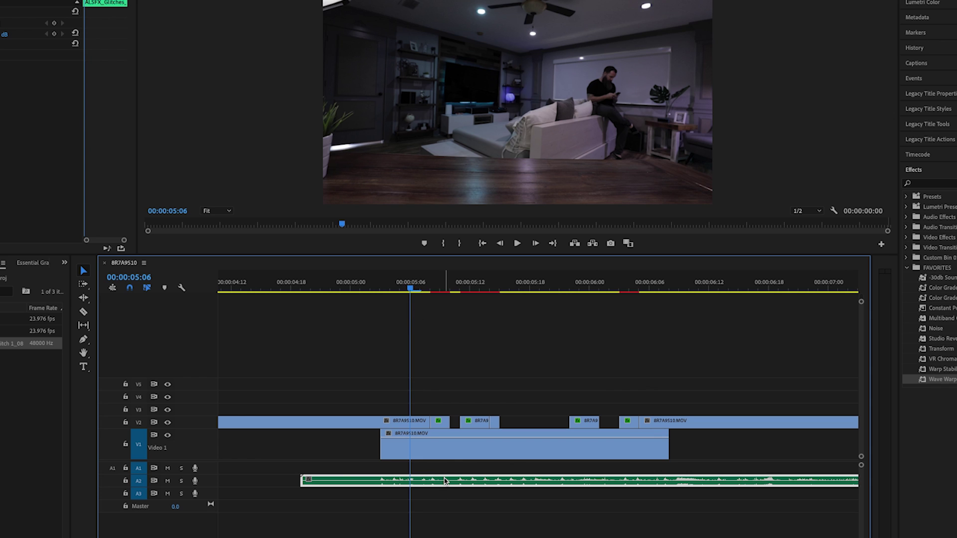
left_click_drag(445, 480, 476, 481)
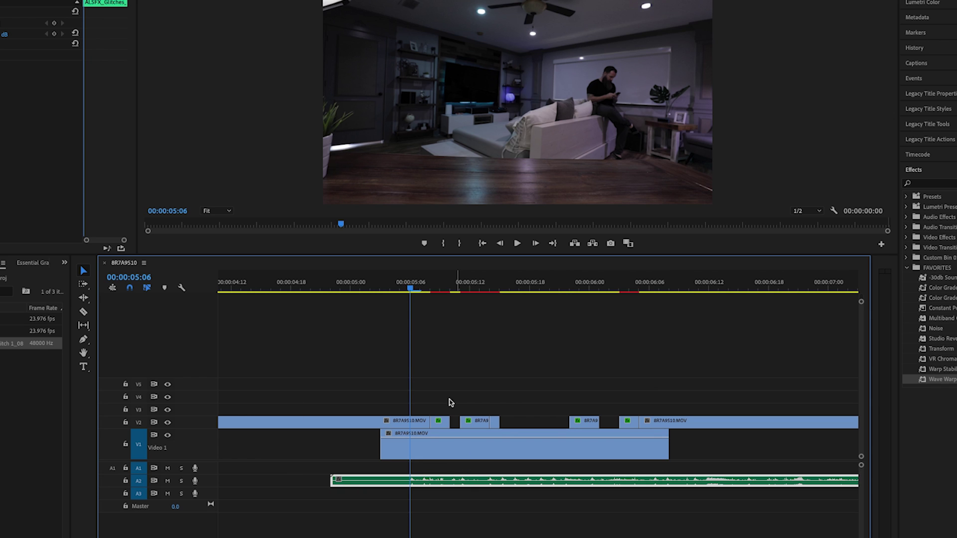
Step: Cut the A2 sound where the first glitch starts and delete the leading part
left_click_drag(415, 283, 430, 284)
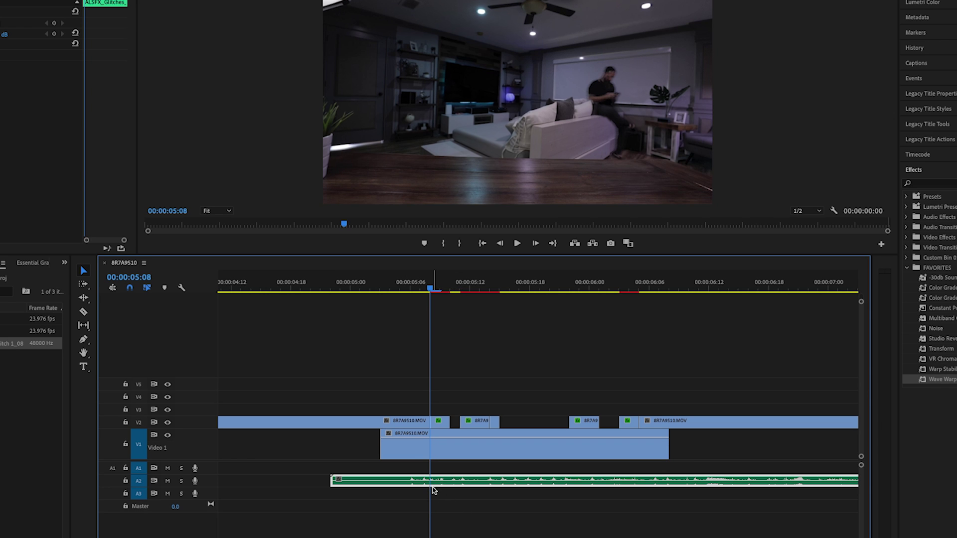
key("ctrl+k")
left_click(412, 480)
key("Delete")
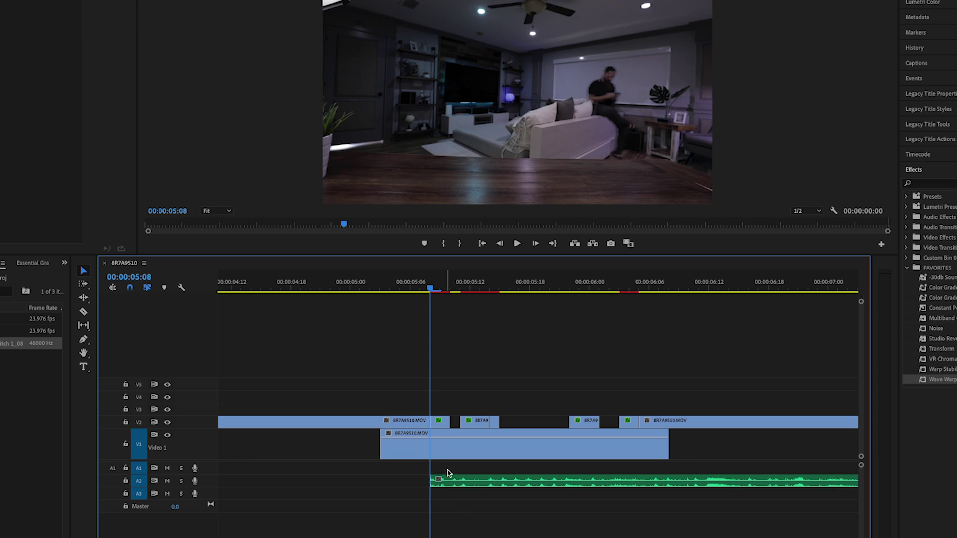
Step: Split the A2 sound at the first glitch's end and move the remainder under the second glitch
left_click_drag(437, 288, 458, 289)
left_click_drag(487, 292, 499, 292)
left_click(502, 479)
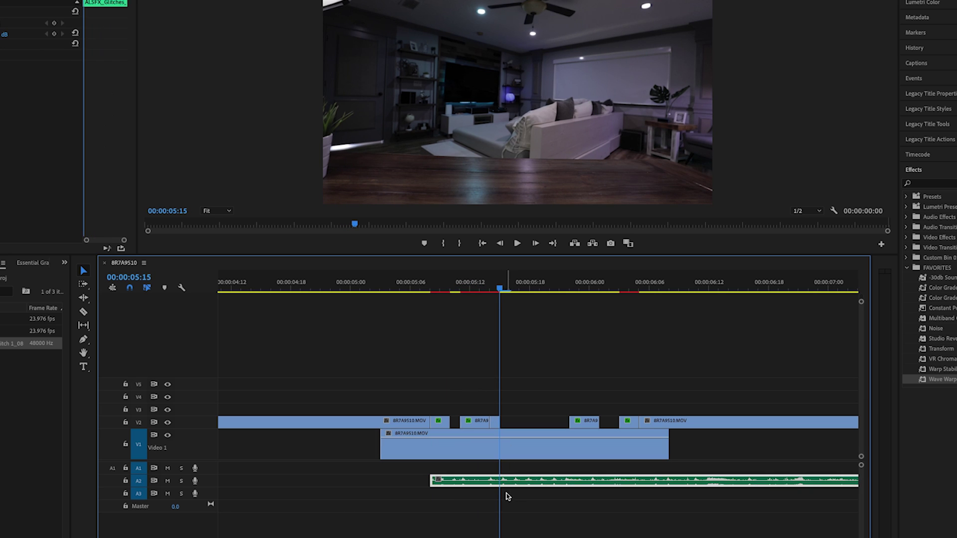
key("ctrl+k")
scroll(514, 498, "right", 4)
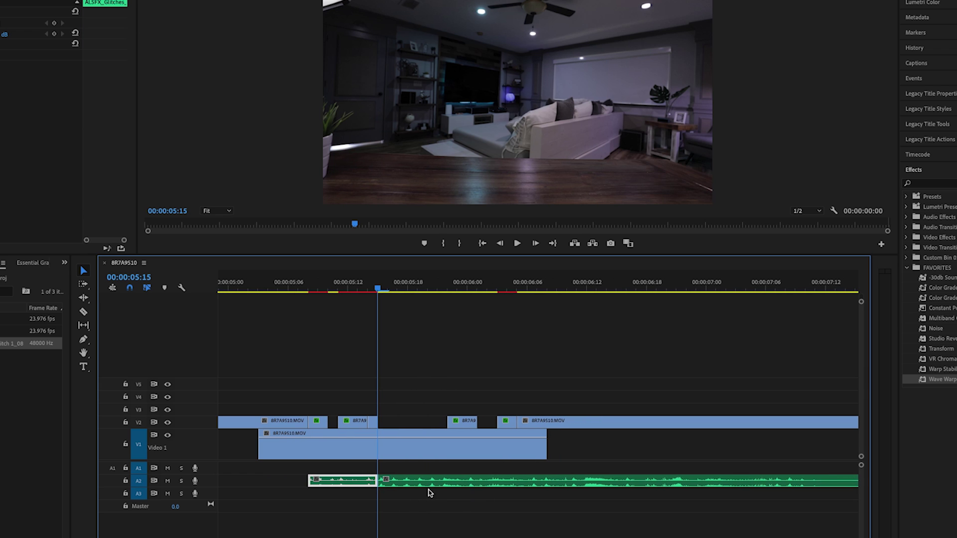
left_click_drag(414, 481, 453, 480)
Step: Cut the second piece at the second glitch's end (around 00:00:05:22) and delete the leftover tail
left_click(498, 444)
left_click_drag(540, 292, 520, 299)
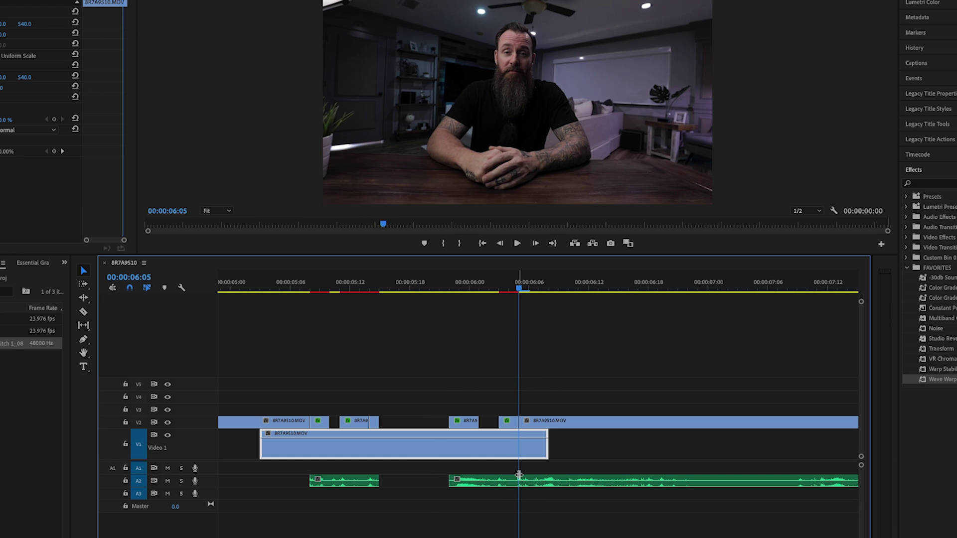
left_click(523, 483)
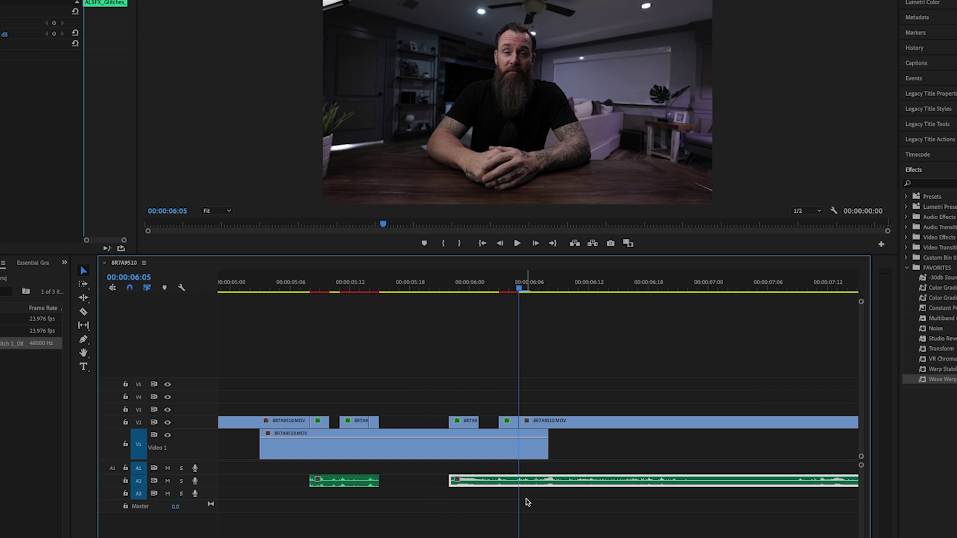
key("ctrl+k")
left_click(537, 482)
key("Delete")
key("minus")
key("minus")
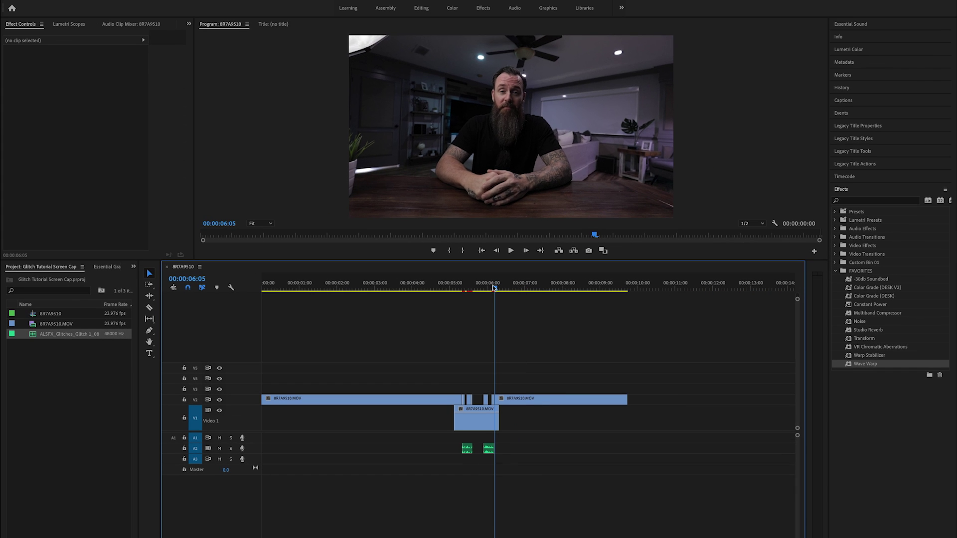
left_click_drag(493, 288, 448, 288)
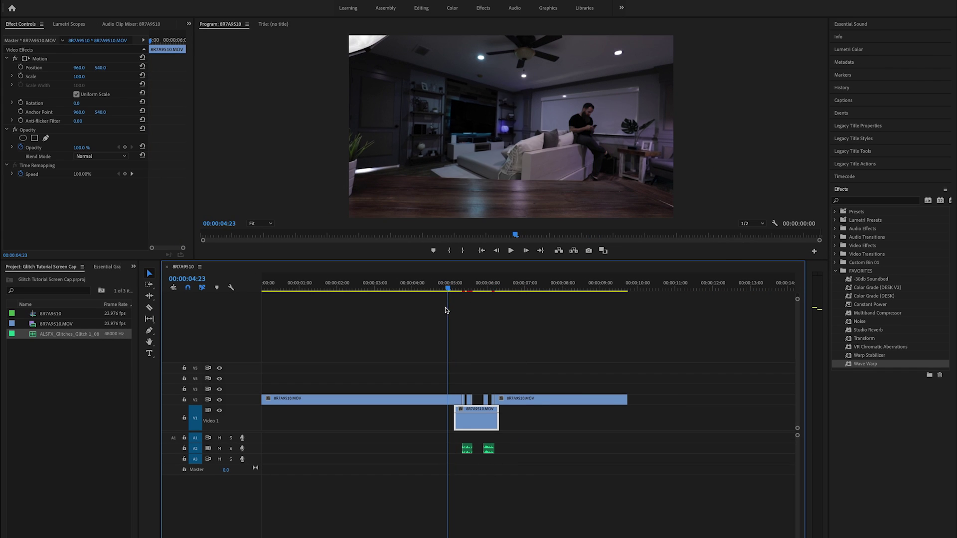